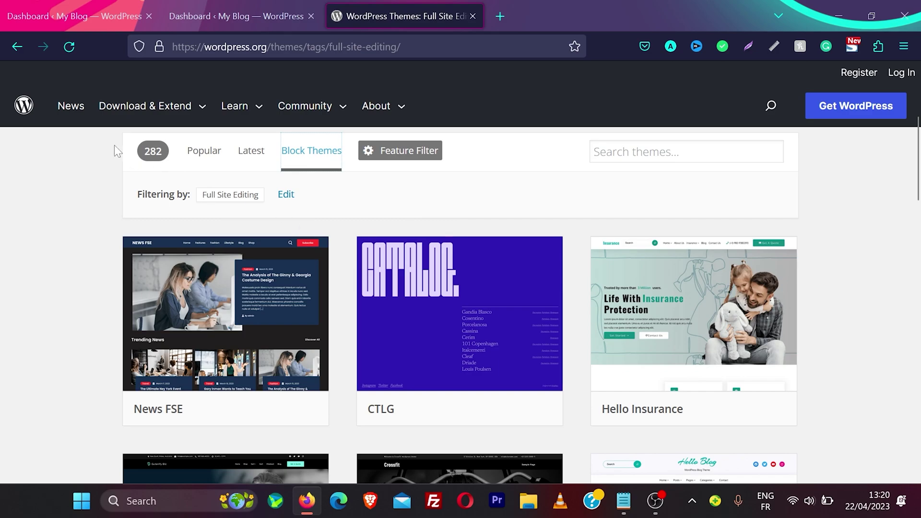
# - Highlight the 282-theme count and scroll through the theme listing
pyautogui.doubleClick(153, 151)
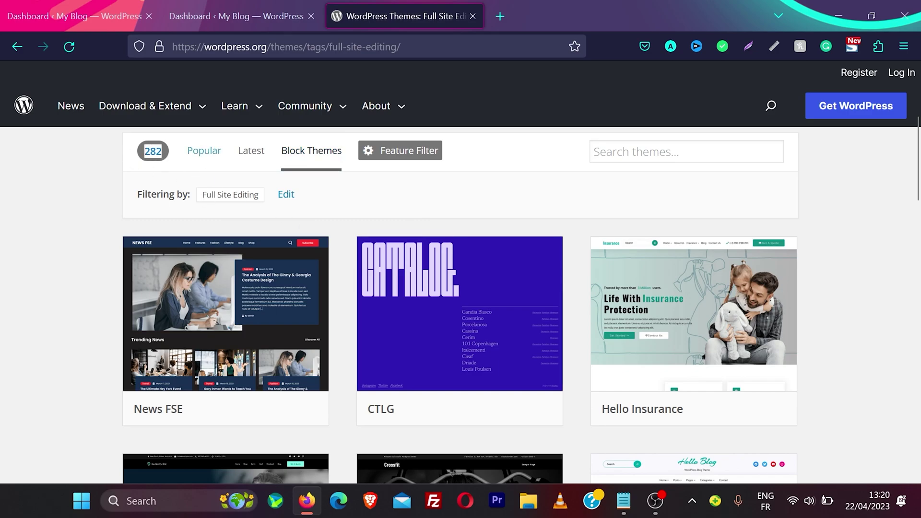
pyautogui.scroll(-7, 346, 291)
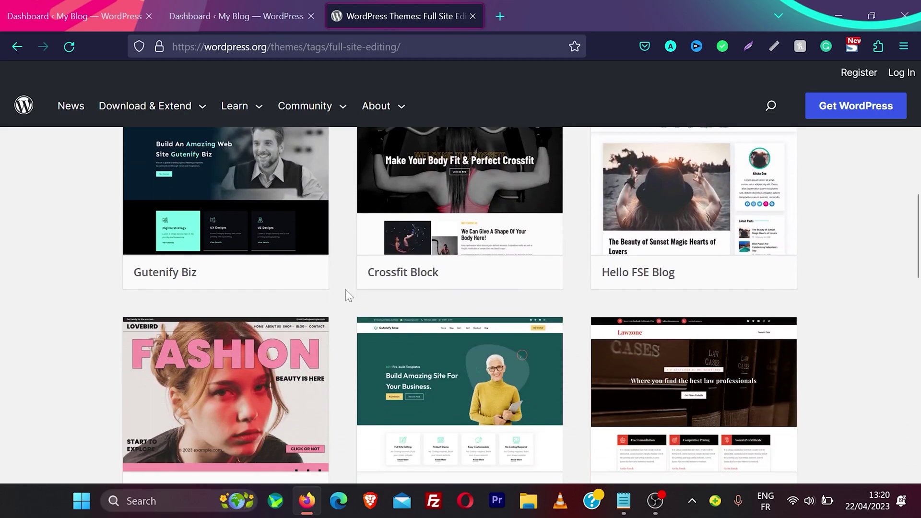
pyautogui.scroll(-4, 345, 290)
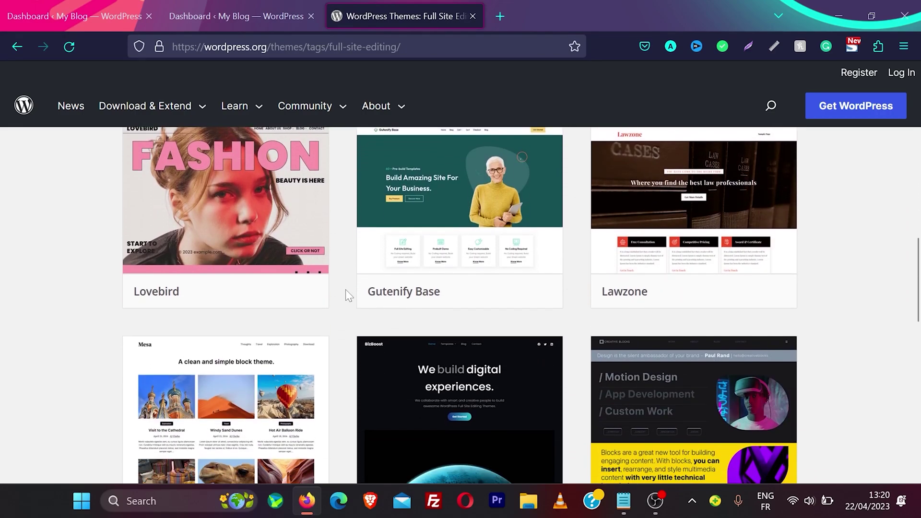
pyautogui.scroll(-5, 346, 289)
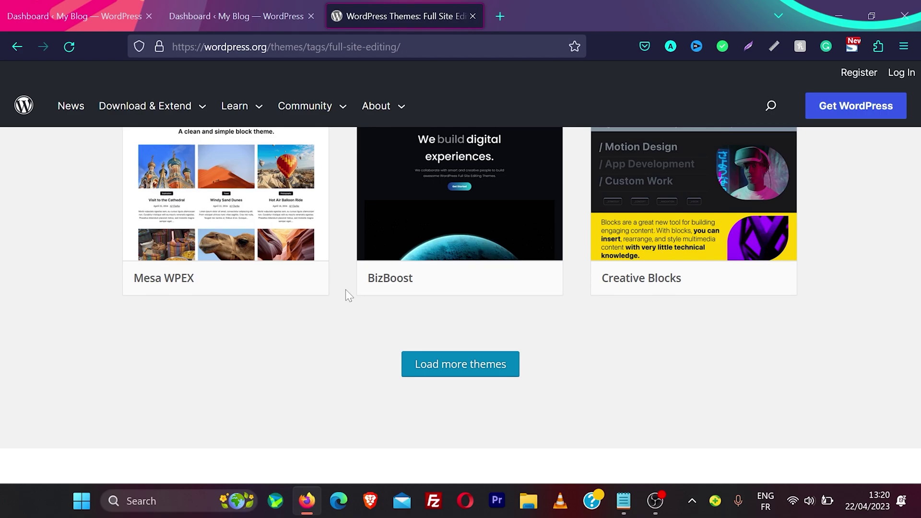
# - From the first site, open Themes in a new tab and browse Add New's Block Themes, then return to the Astra site
pyautogui.click(94, 7)
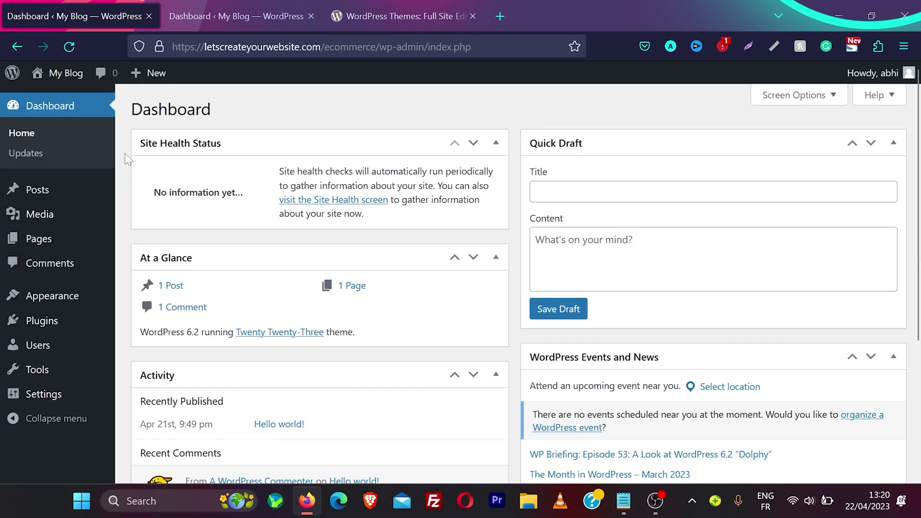
pyautogui.moveTo(91, 298)
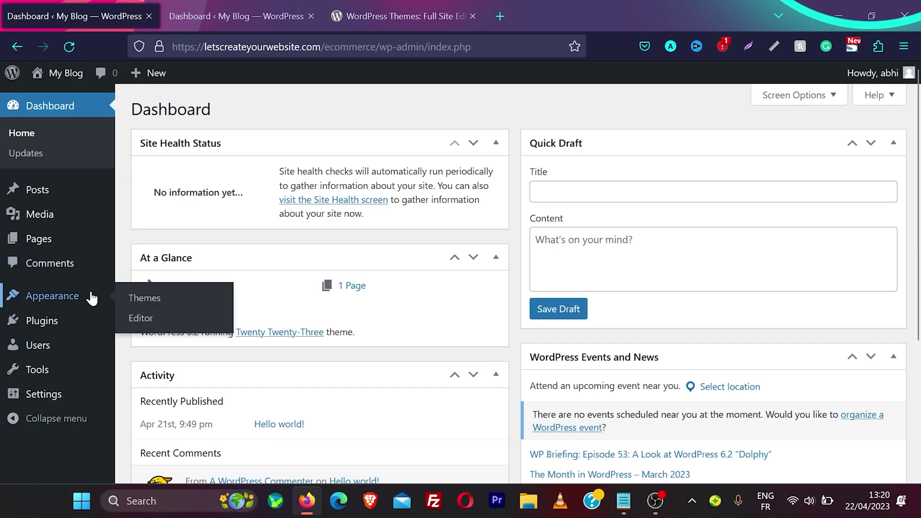
pyautogui.middleClick(144, 303)
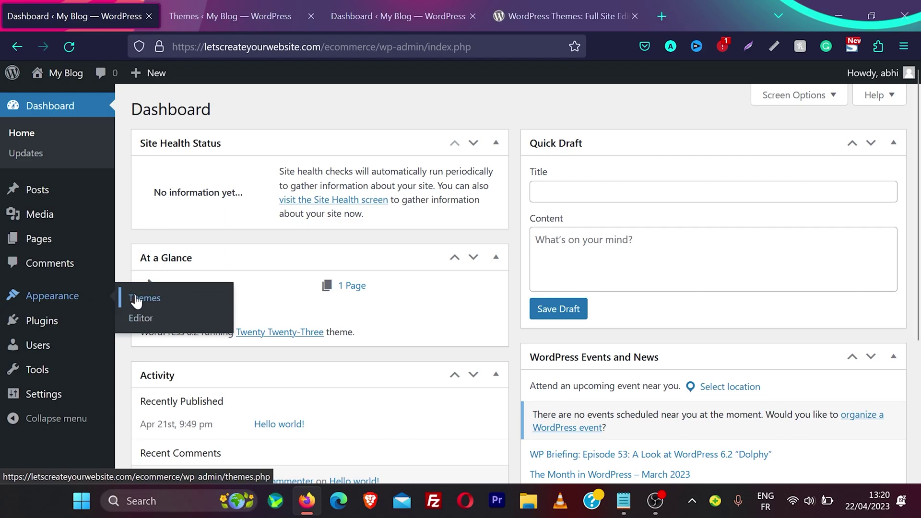
pyautogui.hotkey('ctrl', 'Tab')
pyautogui.click(264, 110)
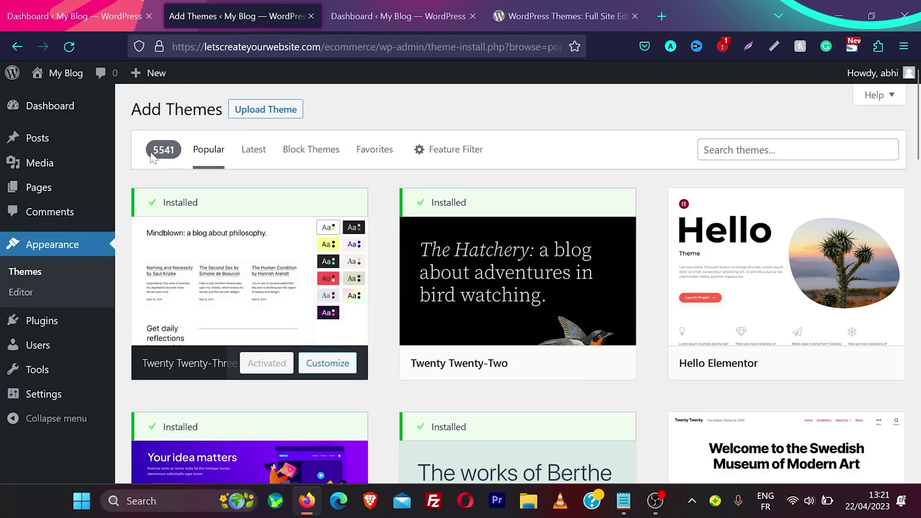
pyautogui.click(311, 150)
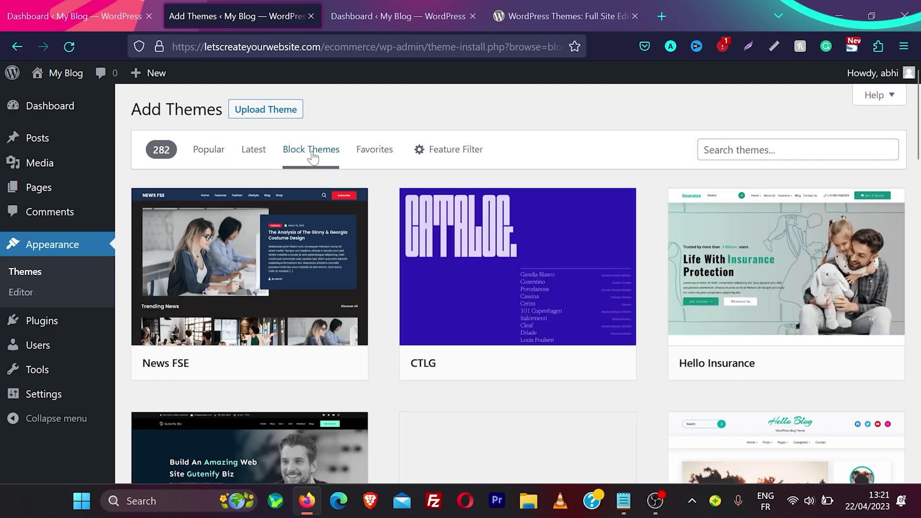
pyautogui.scroll(-2, 392, 305)
pyautogui.scroll(-3, 391, 305)
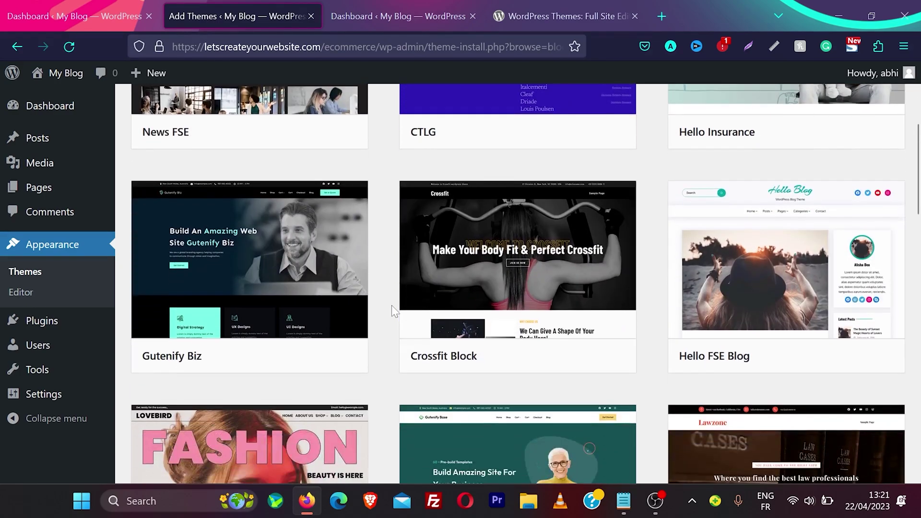
pyautogui.hotkey('ctrl', 'Tab')
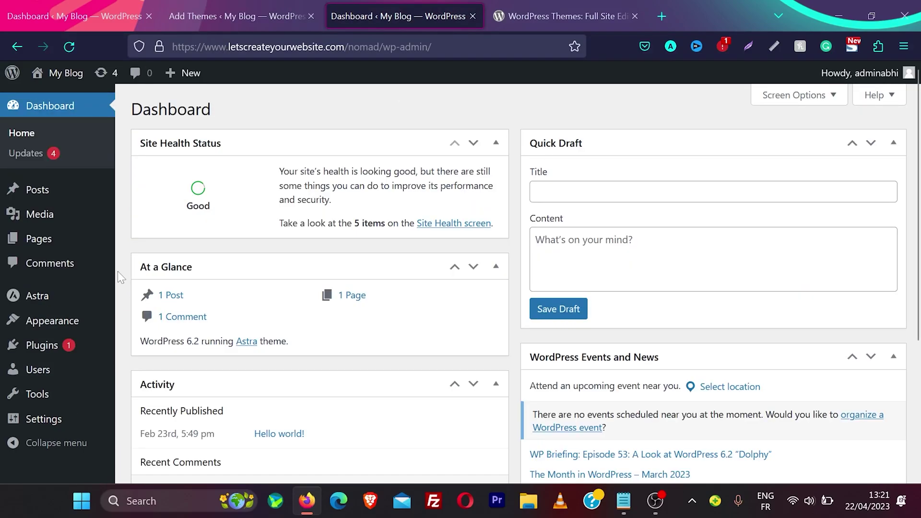
# - Open the Astra site's Customizer in a new tab and look it over
pyautogui.moveTo(88, 322)
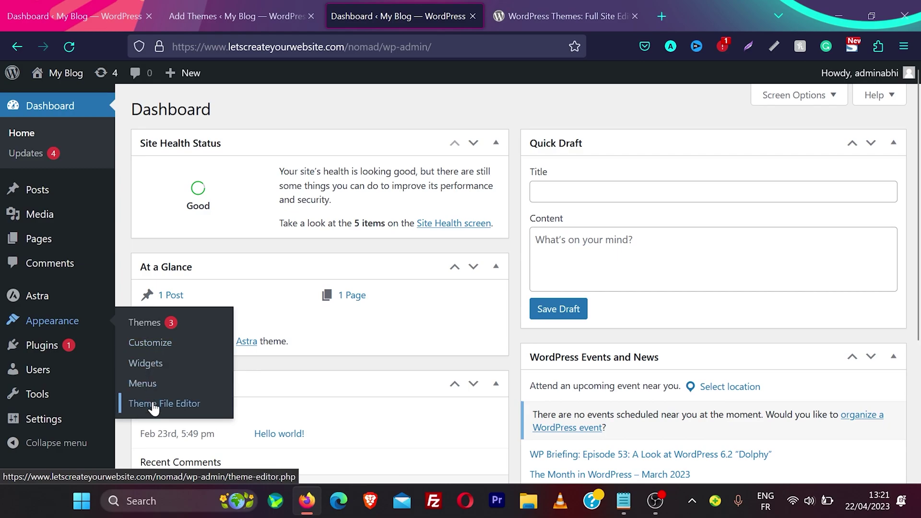
pyautogui.middleClick(157, 346)
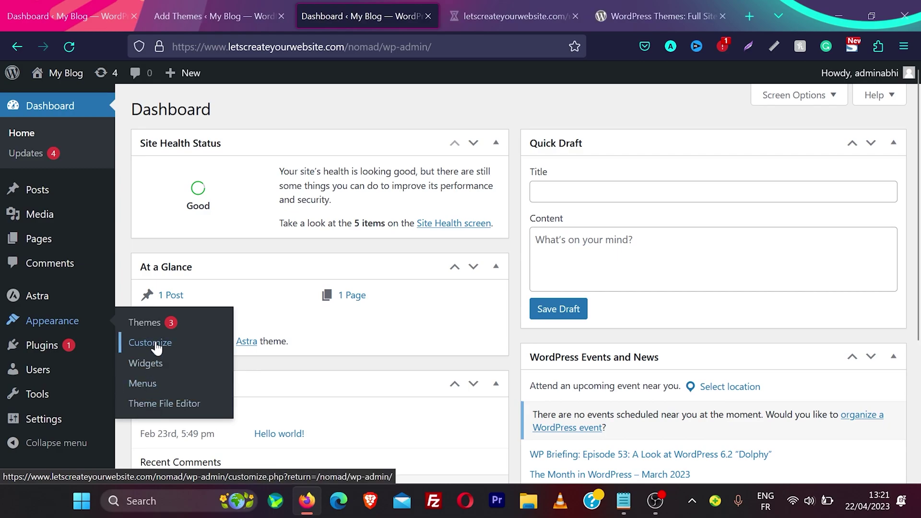
pyautogui.hotkey('ctrl', 'Tab')
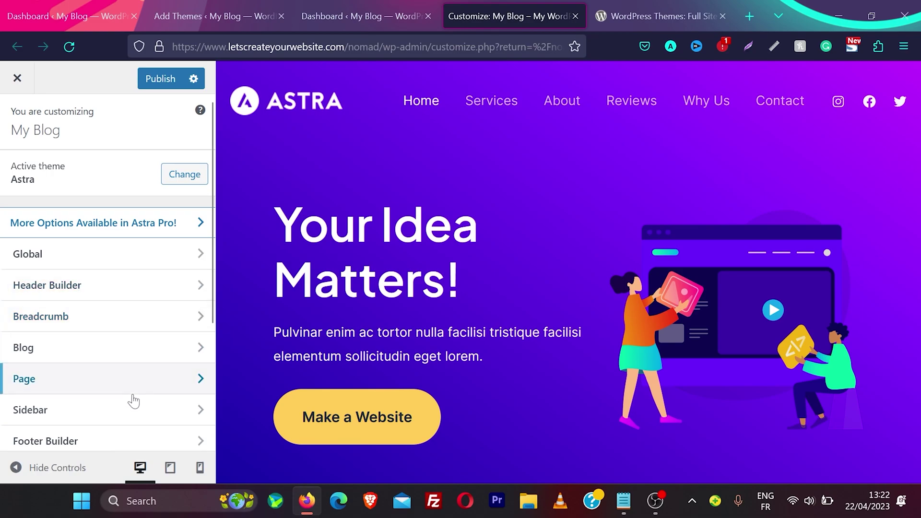
pyautogui.hotkey('ctrl', 'pageup')
# - Open Widgets, Menus and the Theme File Editor each in their own new tab
pyautogui.middleClick(146, 363)
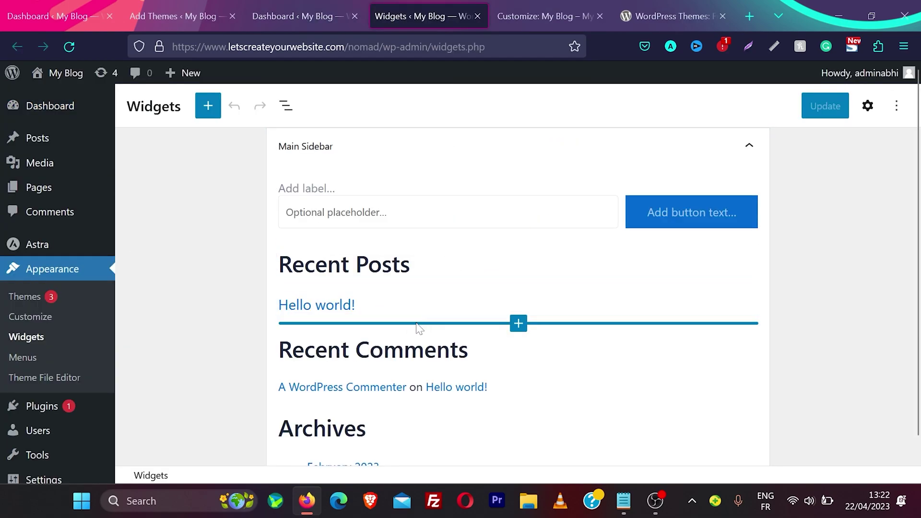
pyautogui.hotkey('ctrl', 'pageup')
pyautogui.middleClick(146, 383)
pyautogui.hotkey('ctrl', 'pagedown')
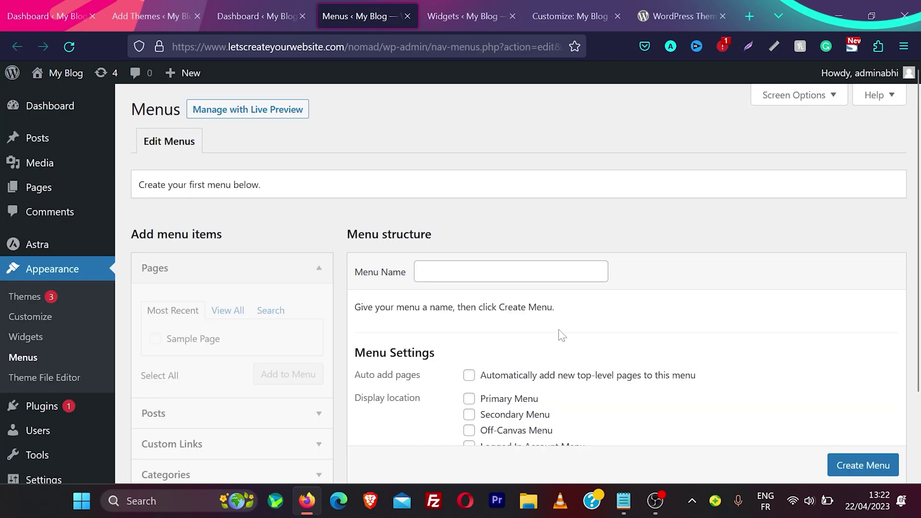
pyautogui.scroll(-3, 558, 335)
pyautogui.hotkey('ctrl', 'pageup')
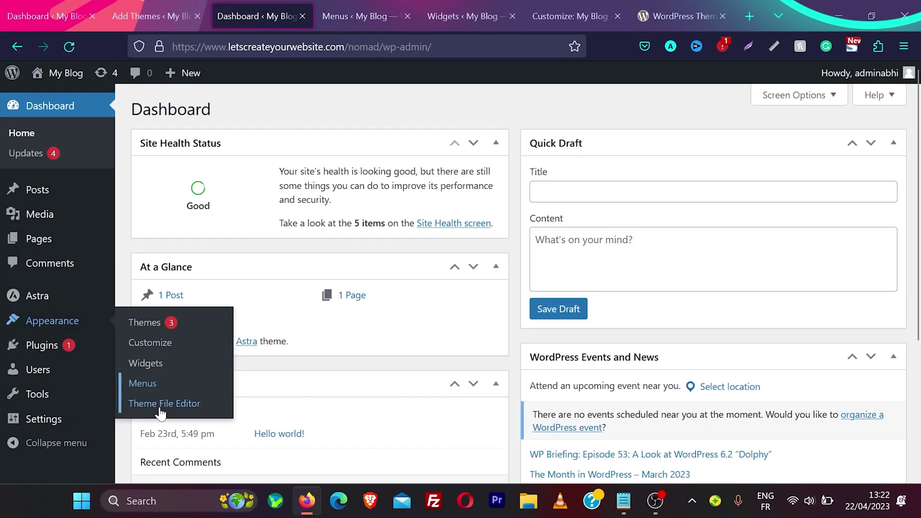
pyautogui.middleClick(160, 406)
# - Scroll through Astra's theme files in the editor, then go back to the Twenty Twenty-Three site's dashboard
pyautogui.hotkey('ctrl', 'pagedown')
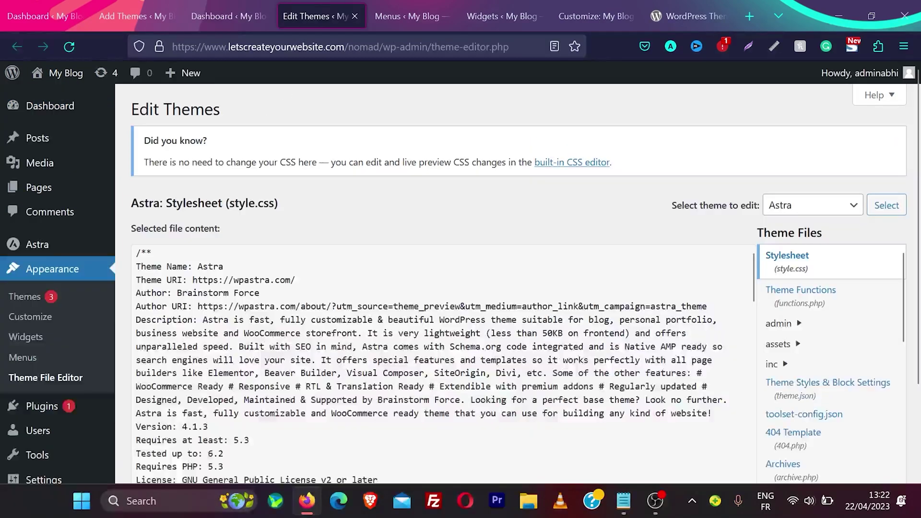
pyautogui.scroll(-2, 816, 192)
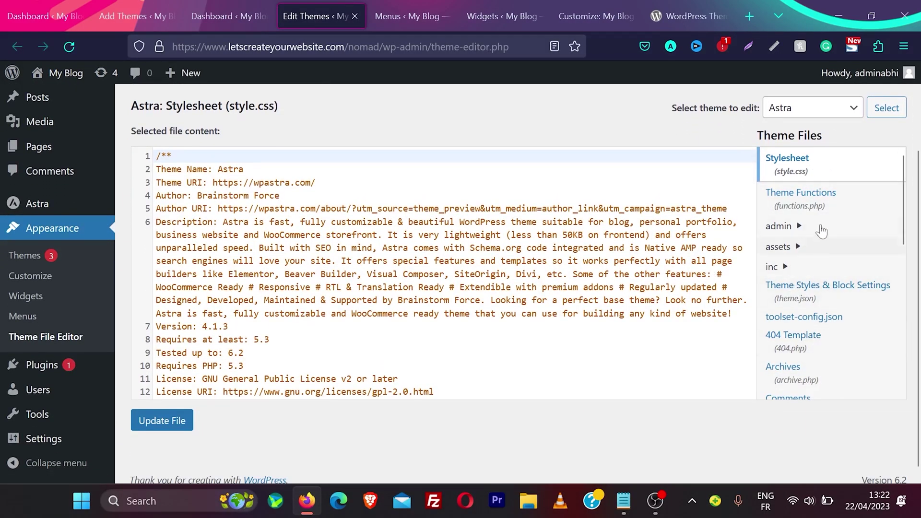
pyautogui.scroll(-3, 903, 207)
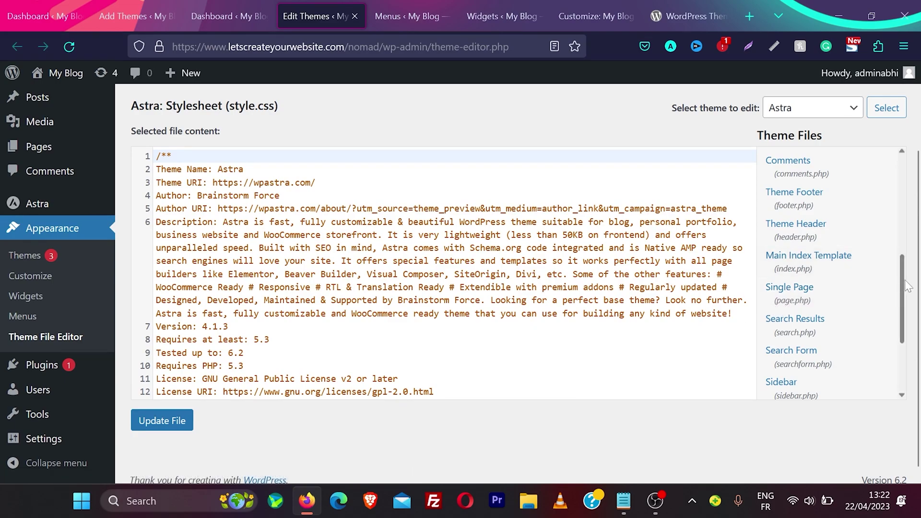
pyautogui.moveTo(905, 299); pyautogui.dragTo(902, 353)
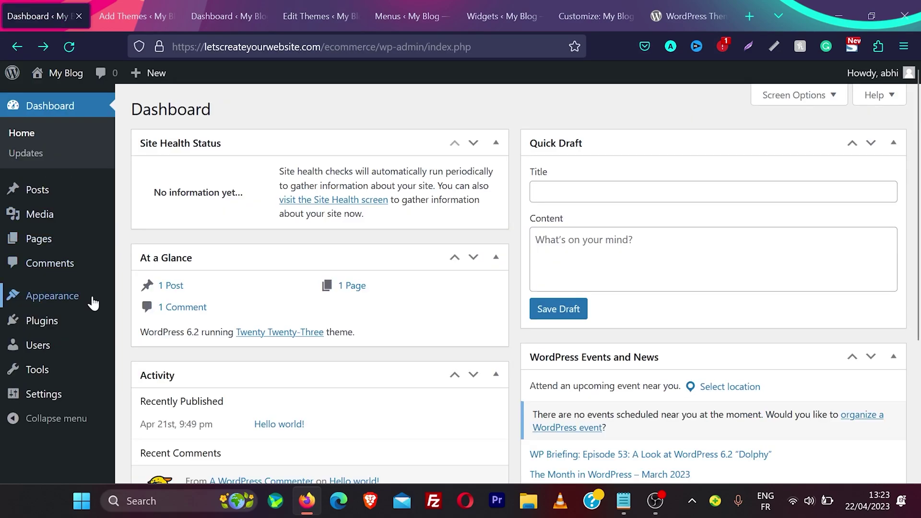
pyautogui.moveTo(111, 302)
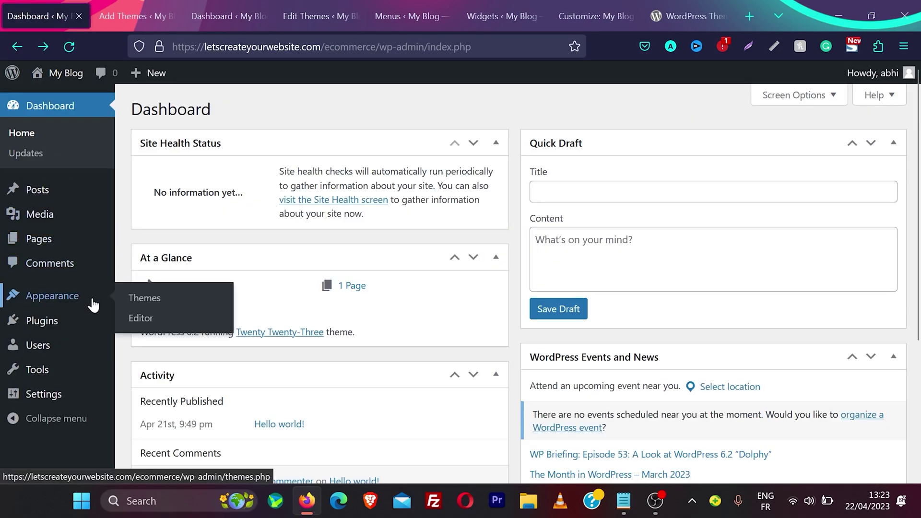
# - In the Site Editor, list the templates and show the Home template's details beside its preview
pyautogui.click(142, 319)
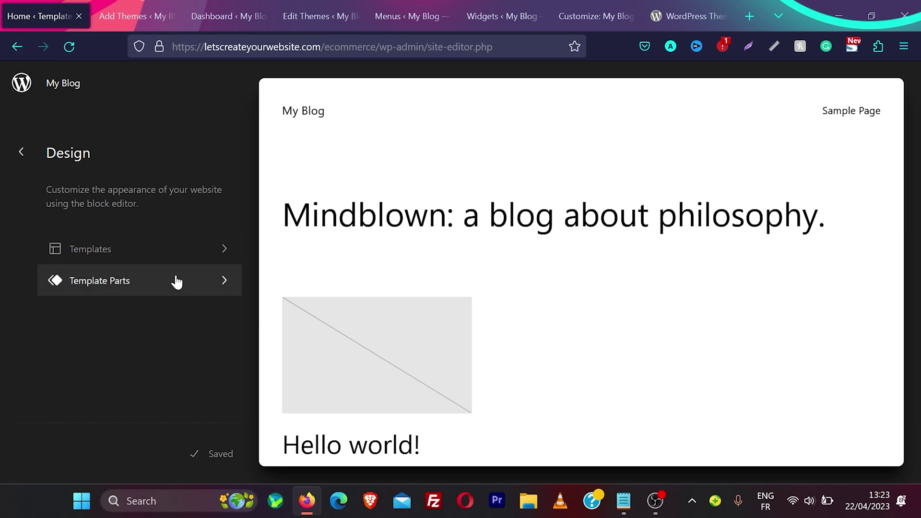
pyautogui.click(225, 252)
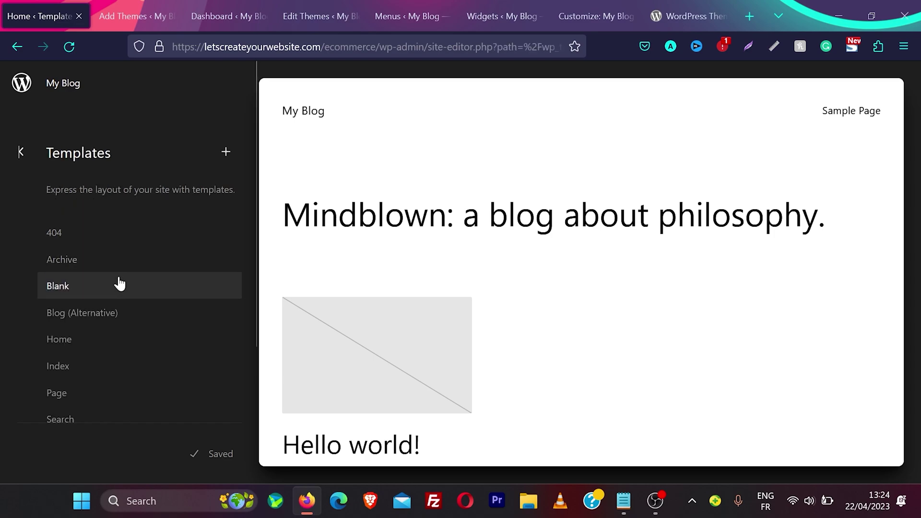
pyautogui.scroll(-3, 119, 284)
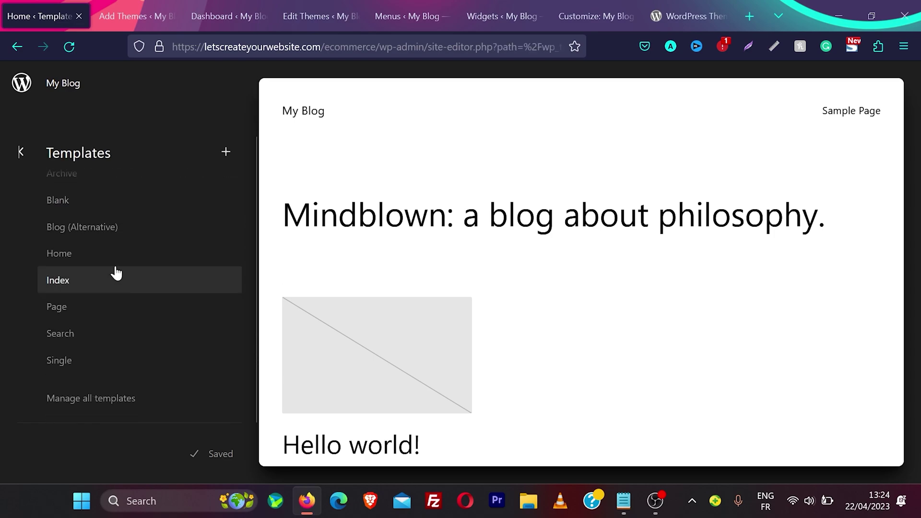
pyautogui.click(111, 256)
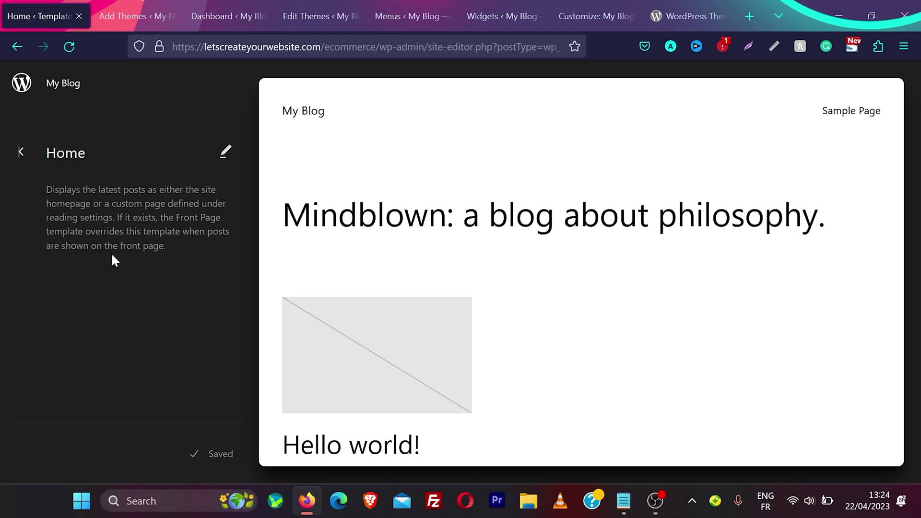
# - Edit Home and select its header, then back out to list Comments, Footer, Header and Post Meta parts
pyautogui.click(224, 152)
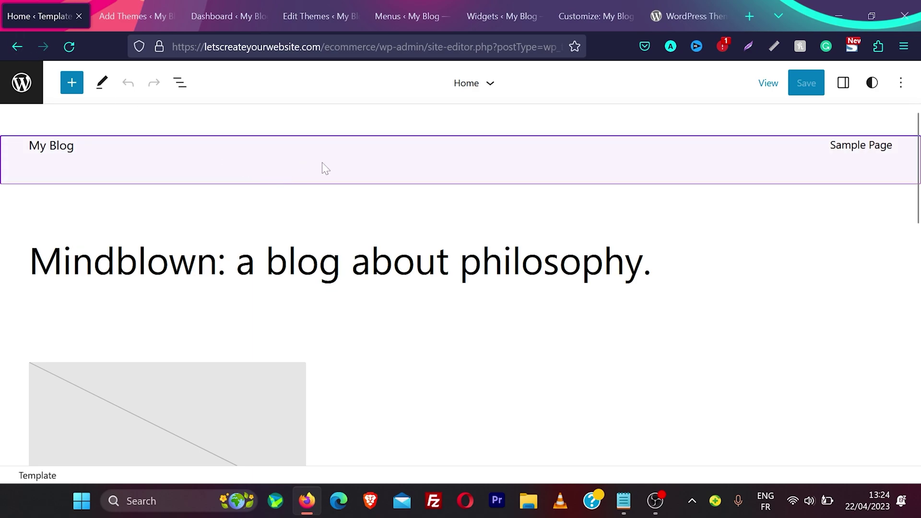
pyautogui.click(352, 160)
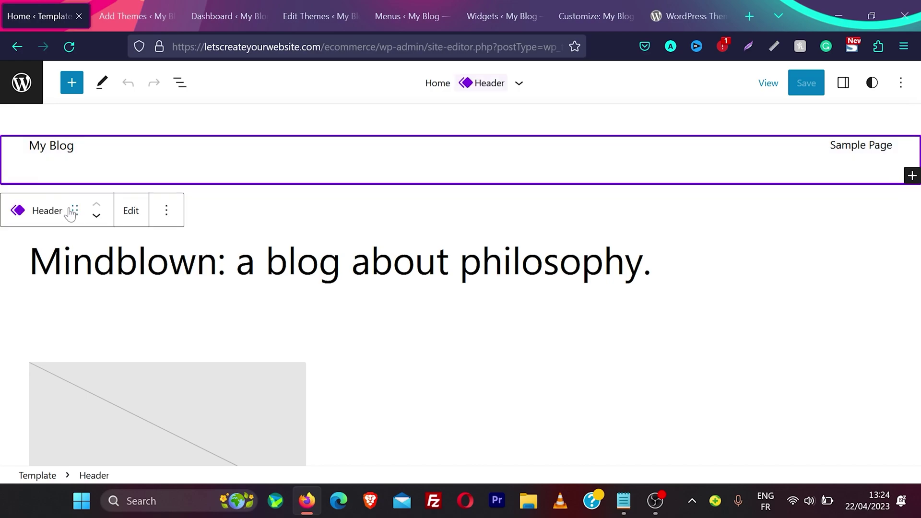
pyautogui.click(133, 214)
pyautogui.hotkey('alt', 'Left')
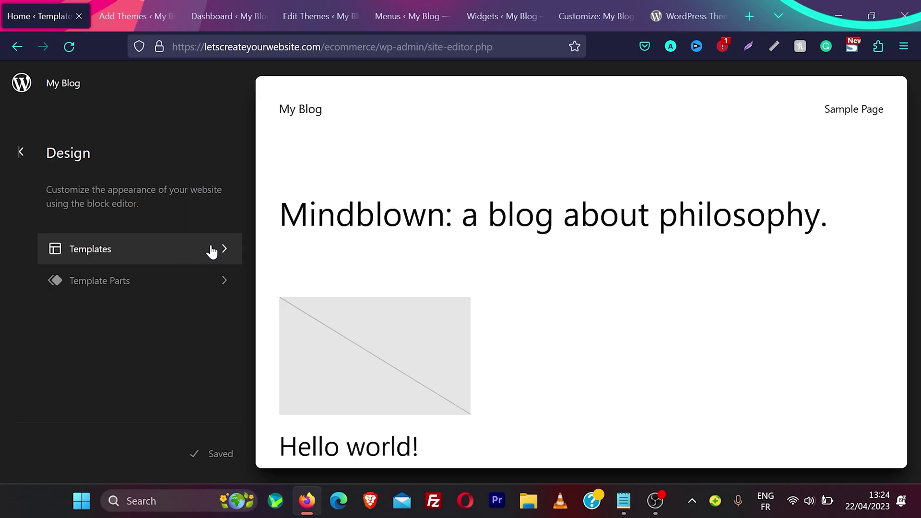
pyautogui.click(214, 284)
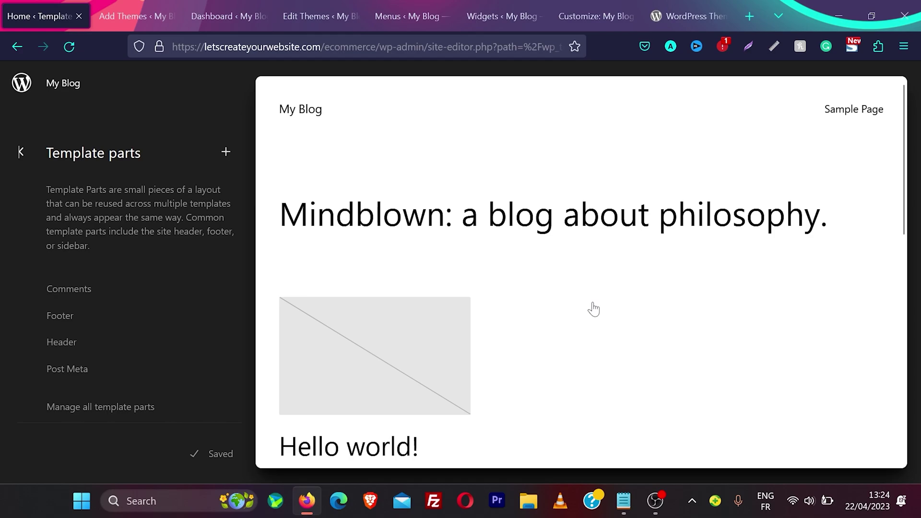
pyautogui.scroll(-2, 593, 310)
pyautogui.scroll(2, 590, 308)
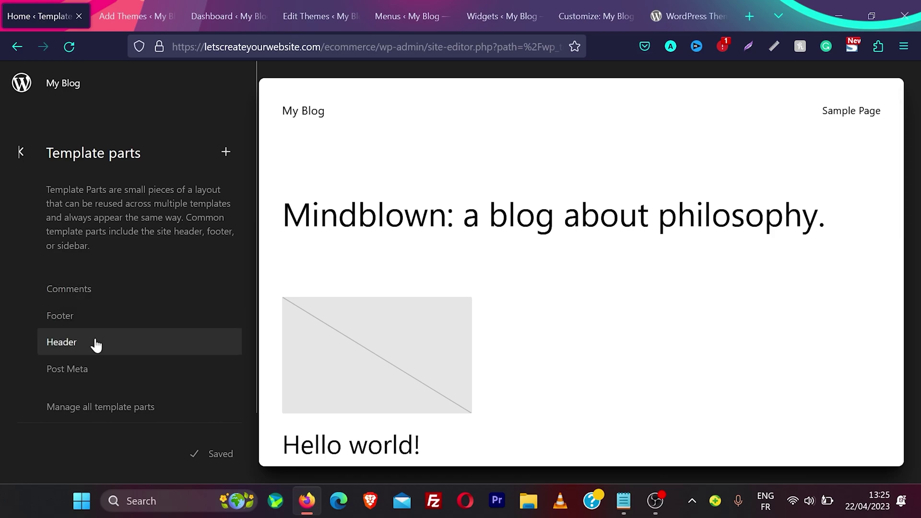
# - Edit the Header template part and start adding a block inside its row
pyautogui.click(132, 345)
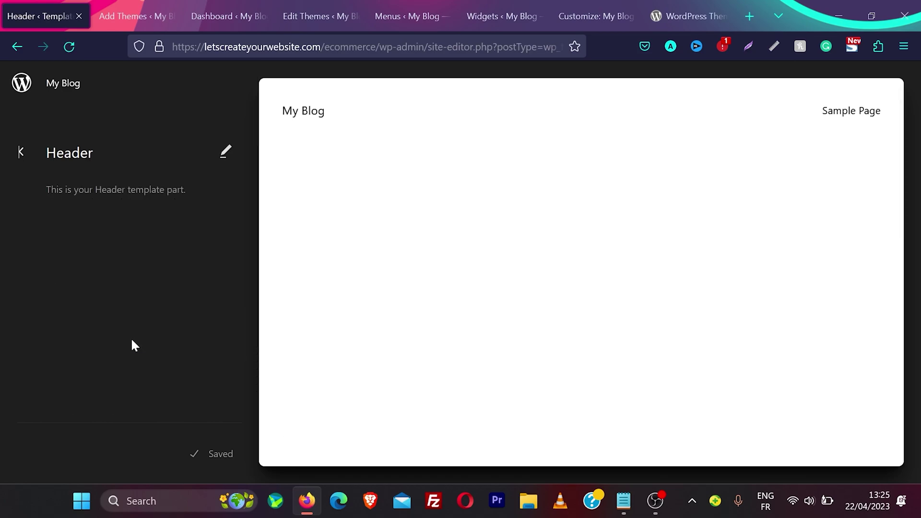
pyautogui.click(225, 151)
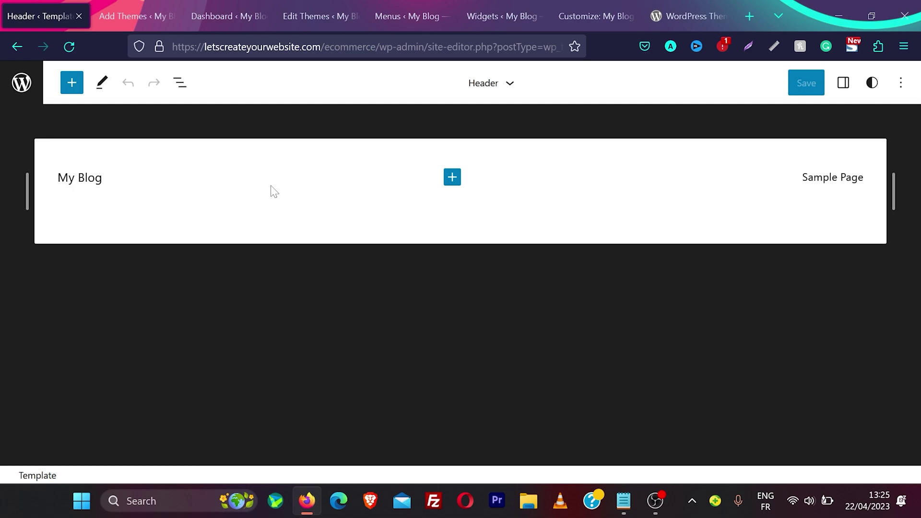
pyautogui.click(418, 209)
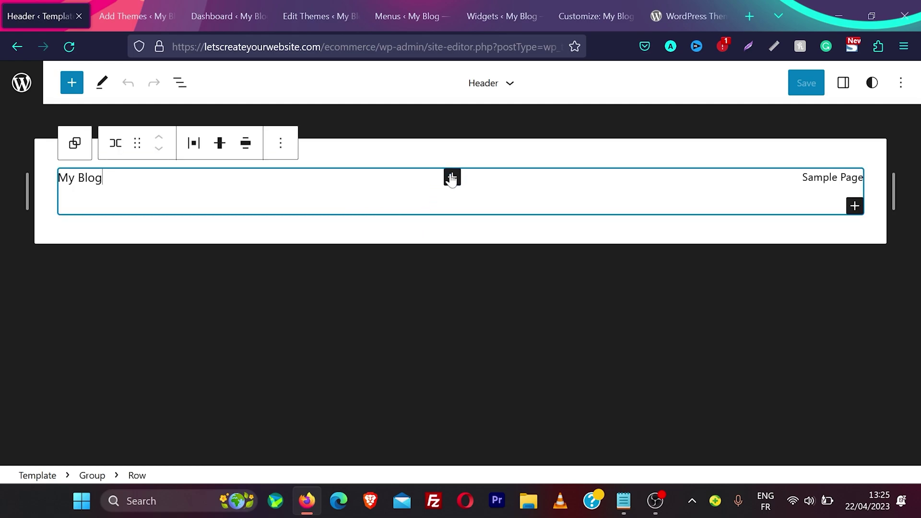
pyautogui.click(452, 177)
# - Insert a Site Logo block into the header row and move it ahead of My Blog
pyautogui.write('LOGO')
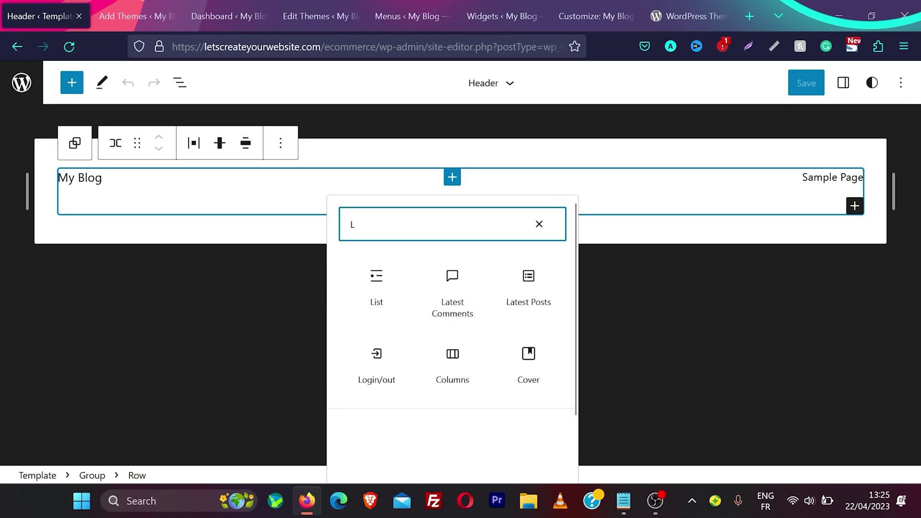
pyautogui.click(378, 287)
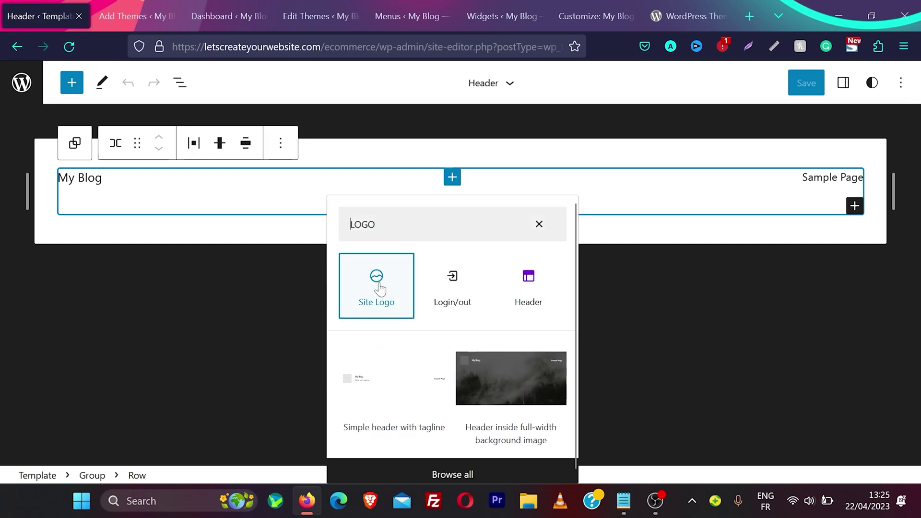
pyautogui.click(378, 280)
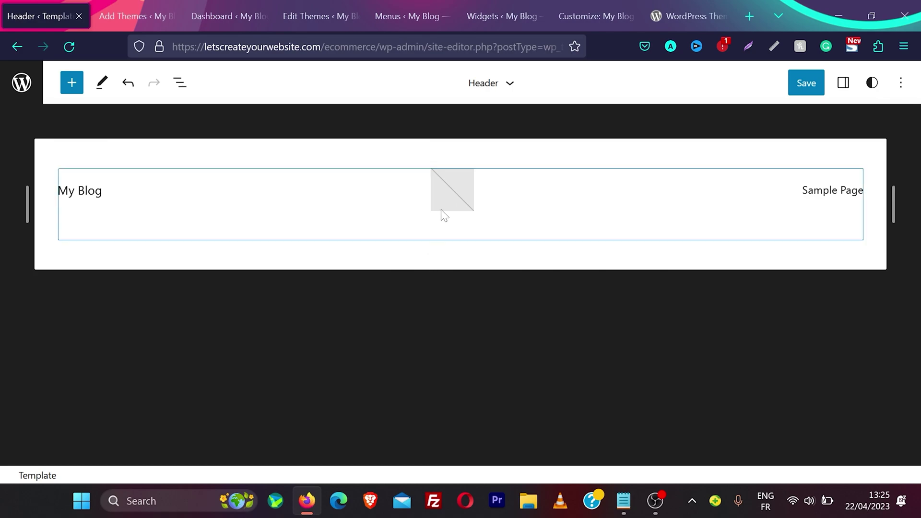
pyautogui.click(450, 196)
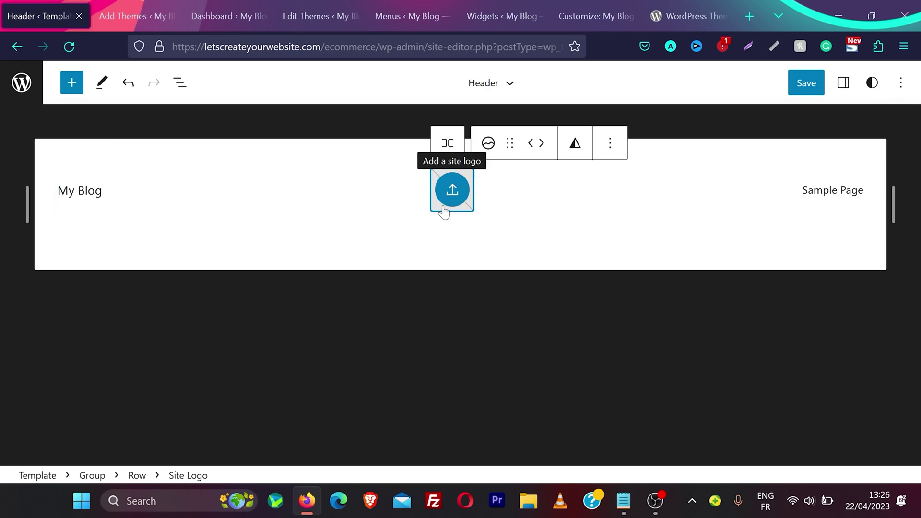
pyautogui.click(531, 143)
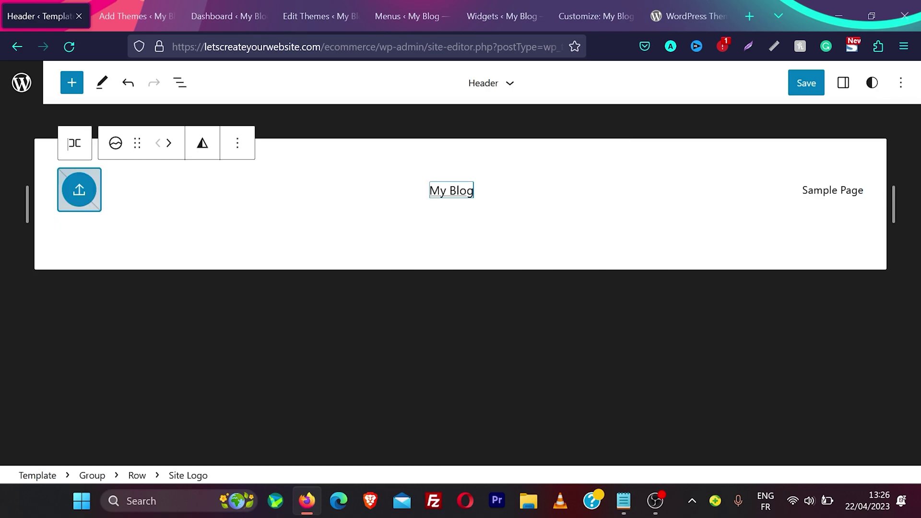
# - Remove the My Blog site title and the Sample Page list from the header
pyautogui.click(467, 191)
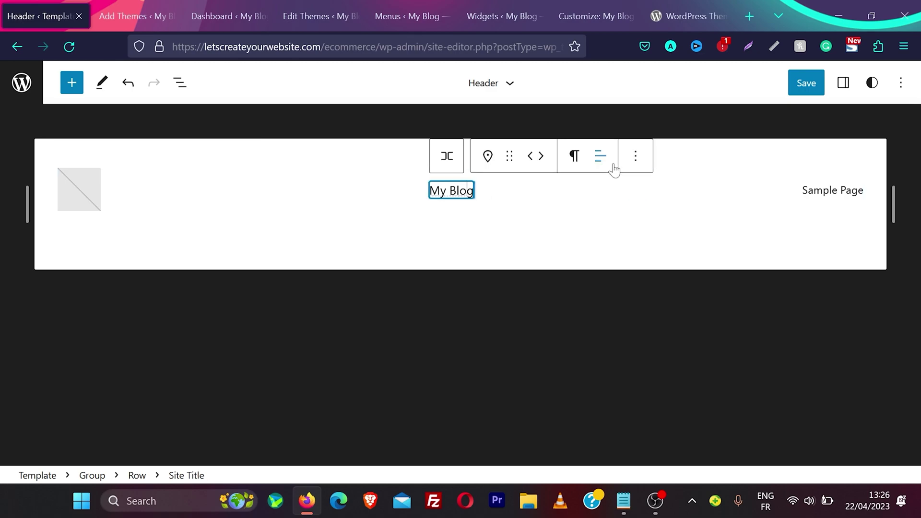
pyautogui.click(636, 156)
pyautogui.scroll(-2, 664, 376)
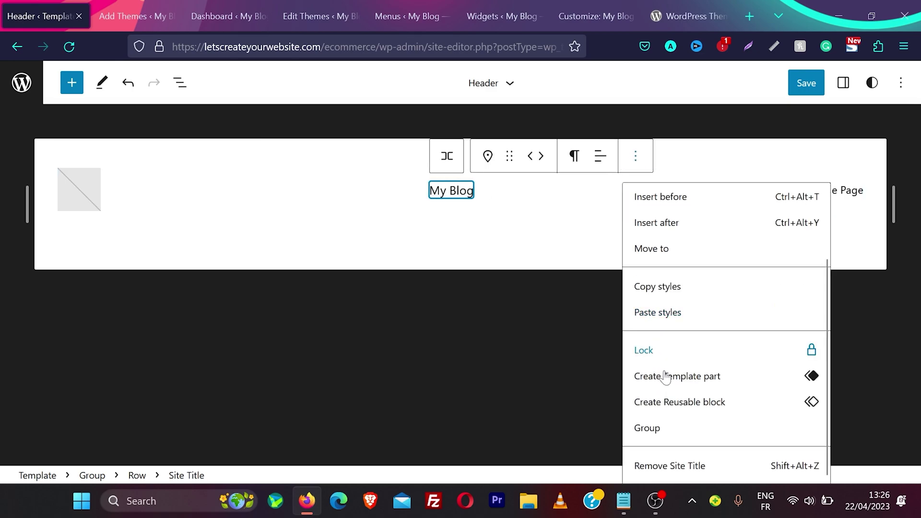
pyautogui.click(686, 465)
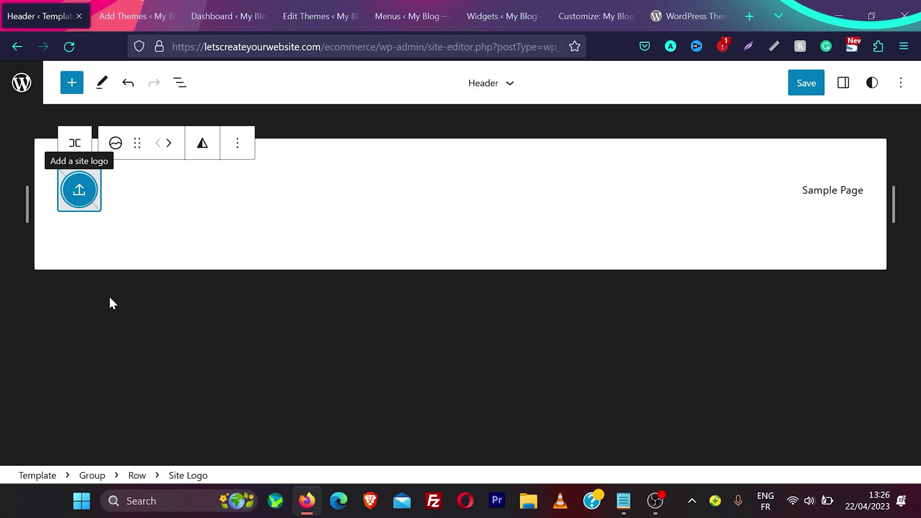
pyautogui.click(809, 197)
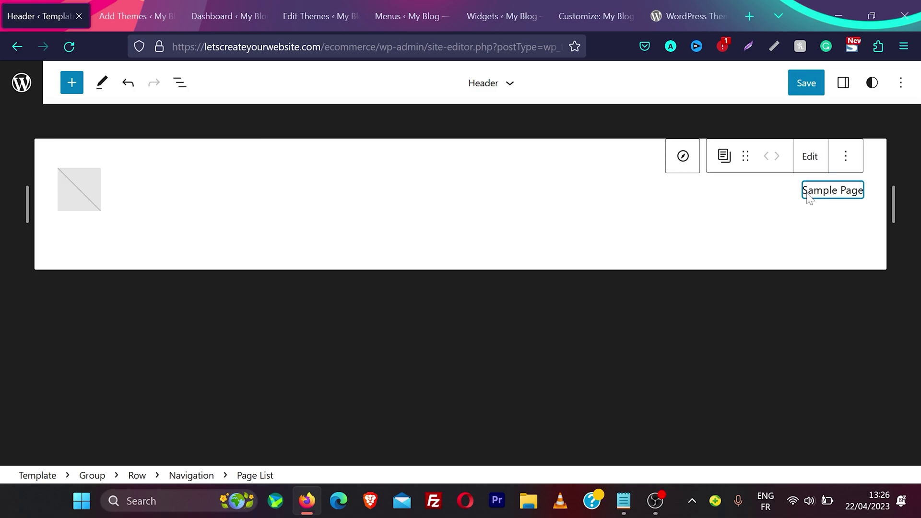
pyautogui.click(845, 157)
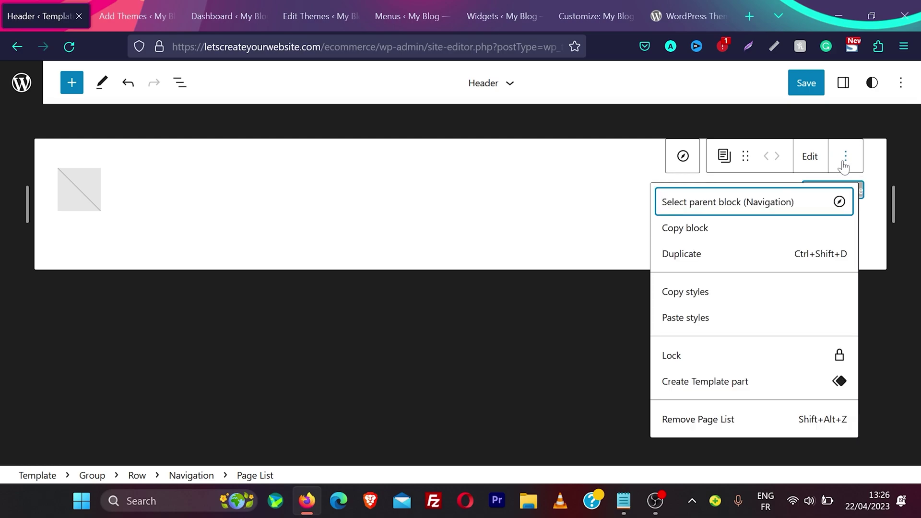
pyautogui.click(739, 421)
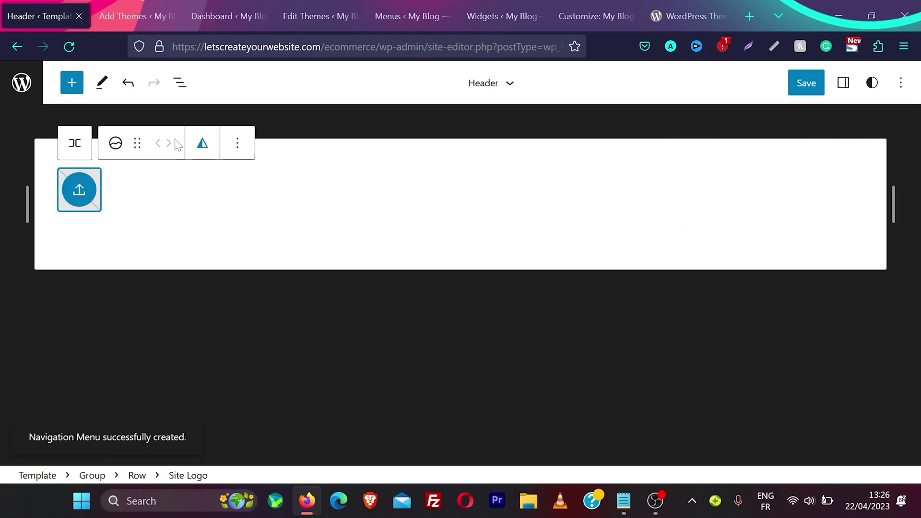
# - Add a Navigation block to the header by searching 'navig' in the block library
pyautogui.click(70, 82)
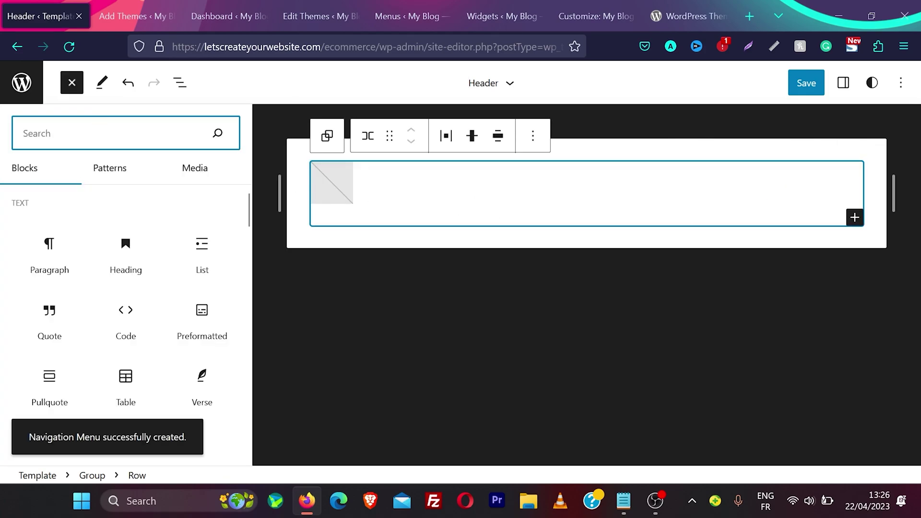
pyautogui.write('NAVIG')
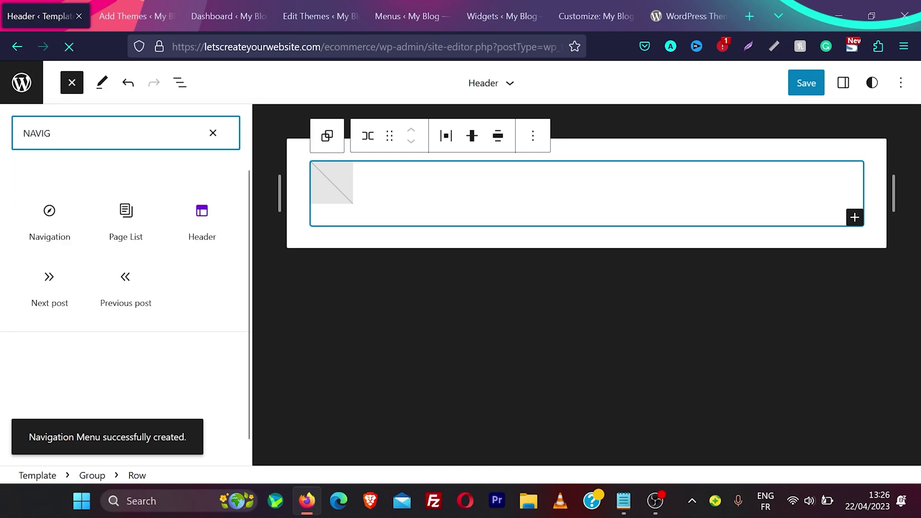
pyautogui.click(50, 217)
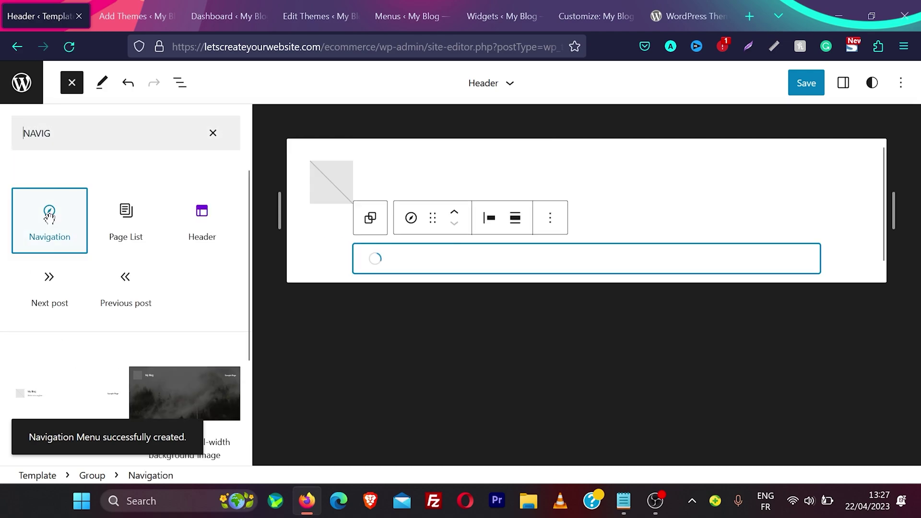
pyautogui.click(401, 273)
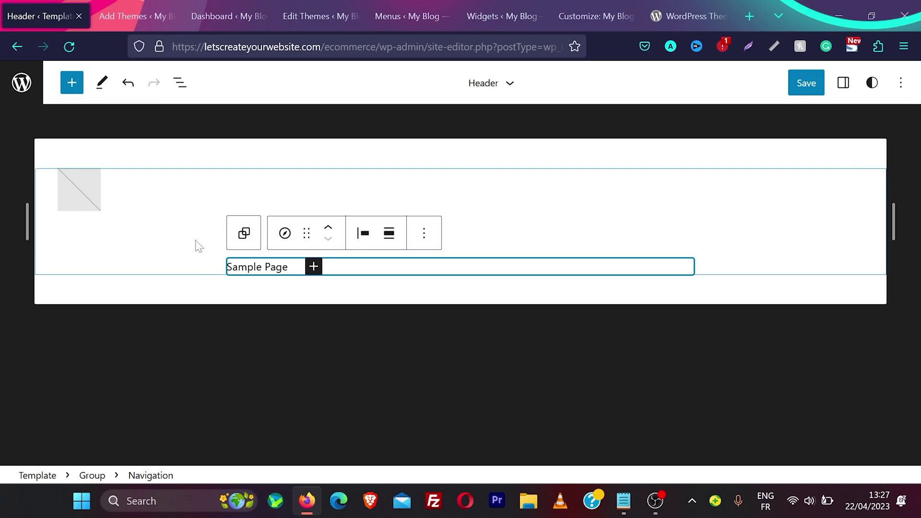
# - Using List View, drag the Navigation block into the header Row beside the Site Logo
pyautogui.click(179, 86)
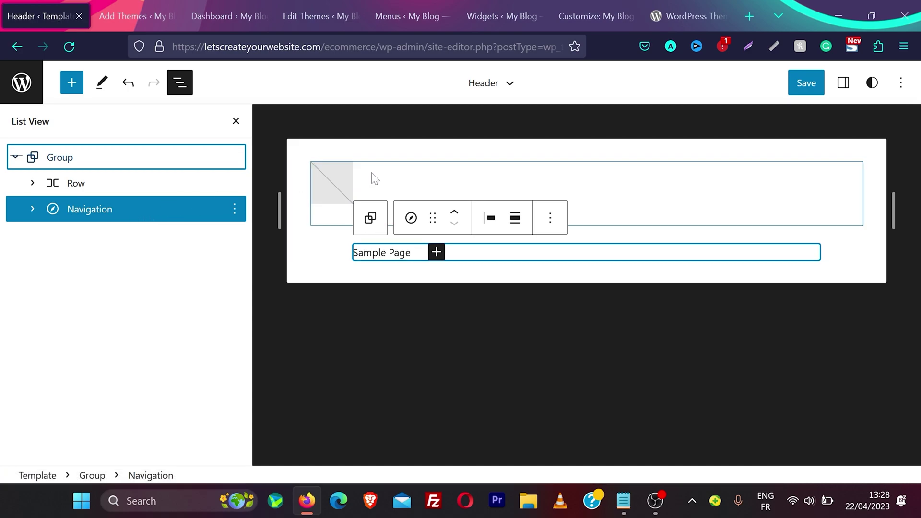
pyautogui.click(33, 184)
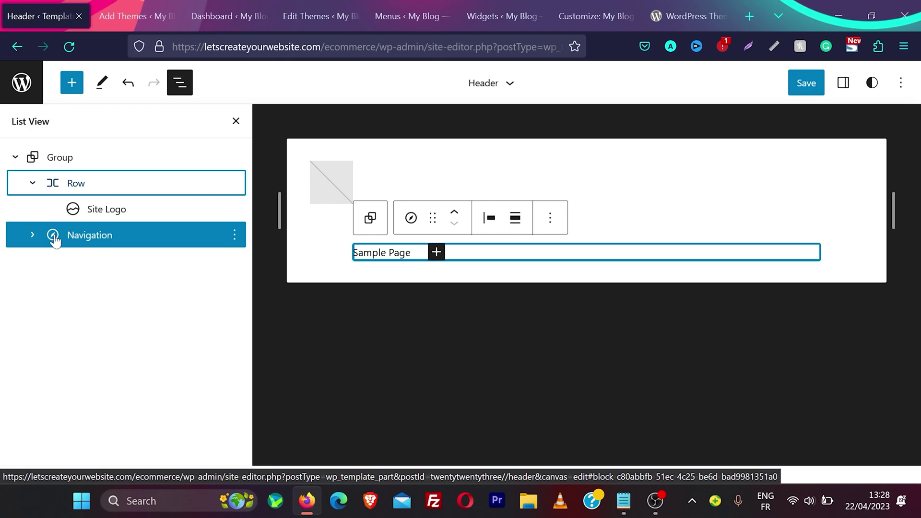
pyautogui.click(33, 235)
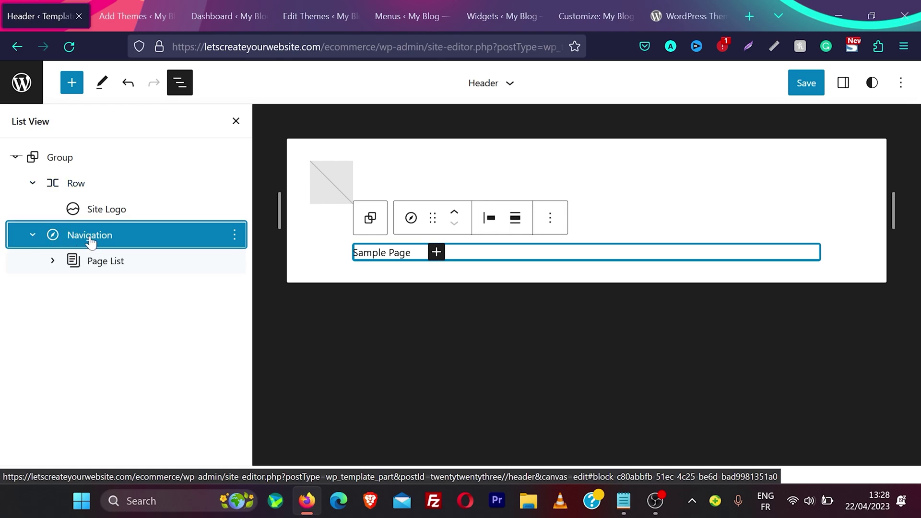
pyautogui.moveTo(91, 243); pyautogui.dragTo(106, 219)
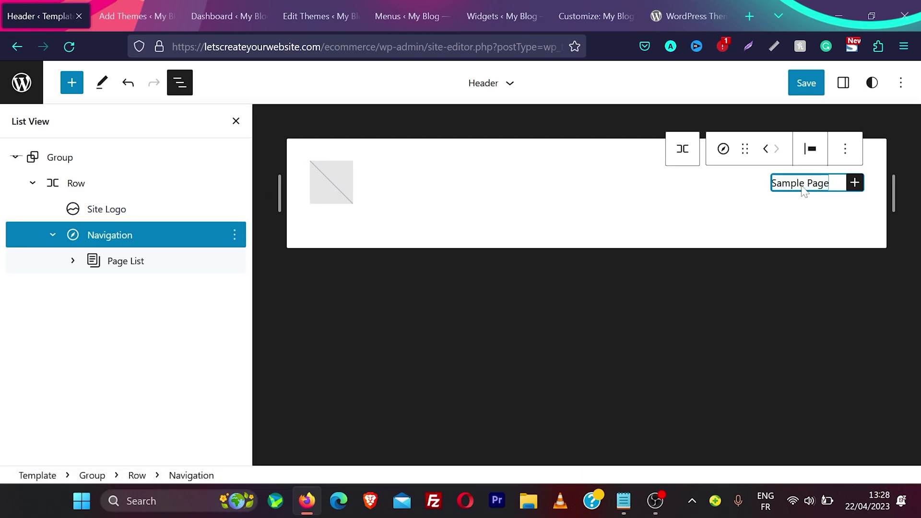
# - Add a google.com link labelled 'google' after Sample Page in the header navigation
pyautogui.click(854, 185)
pyautogui.scroll(-1, 767, 294)
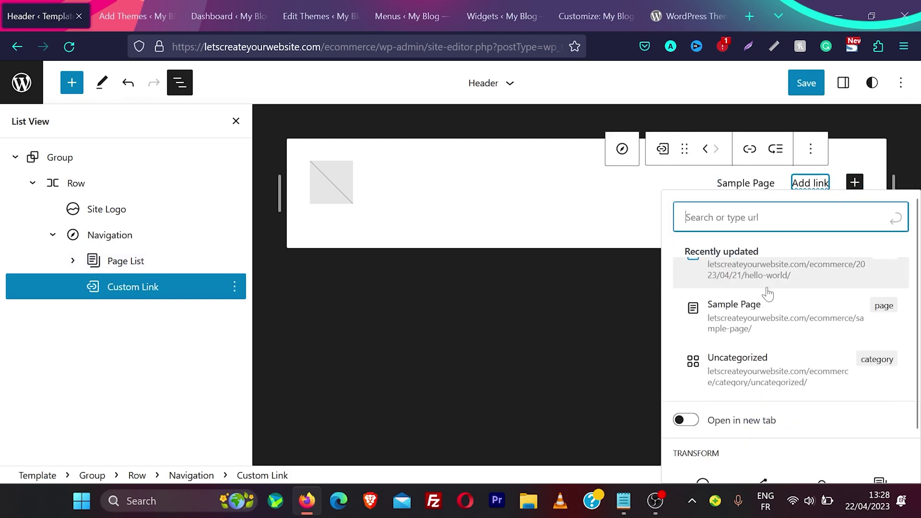
pyautogui.scroll(1, 767, 293)
pyautogui.scroll(-1, 768, 294)
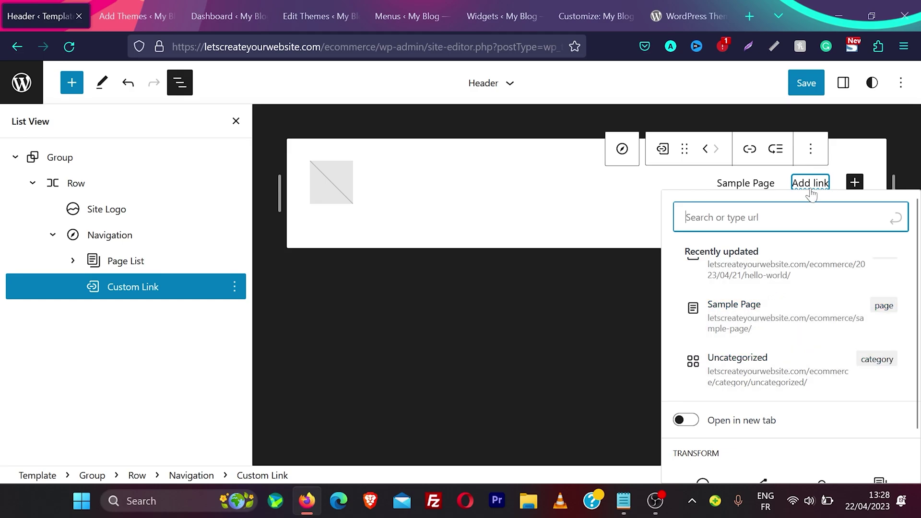
pyautogui.write('google.com')
pyautogui.click(782, 270)
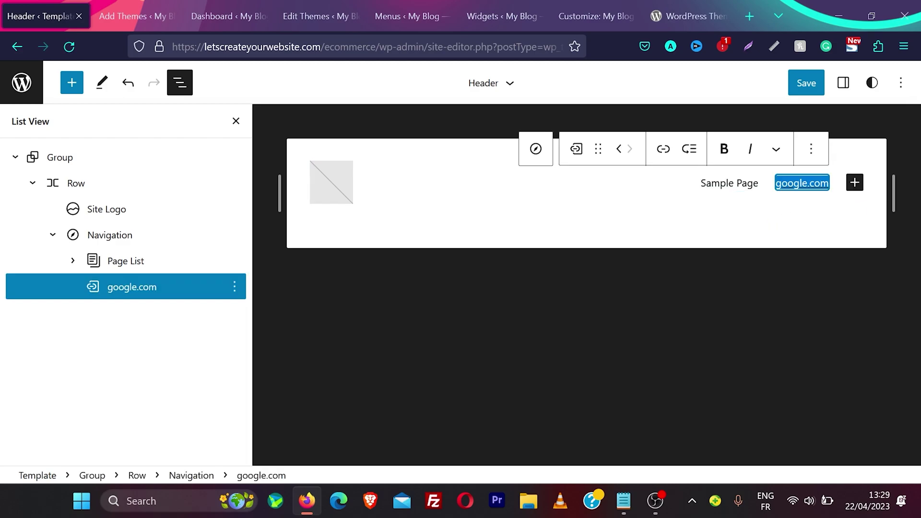
pyautogui.write('google')
pyautogui.press('Return')
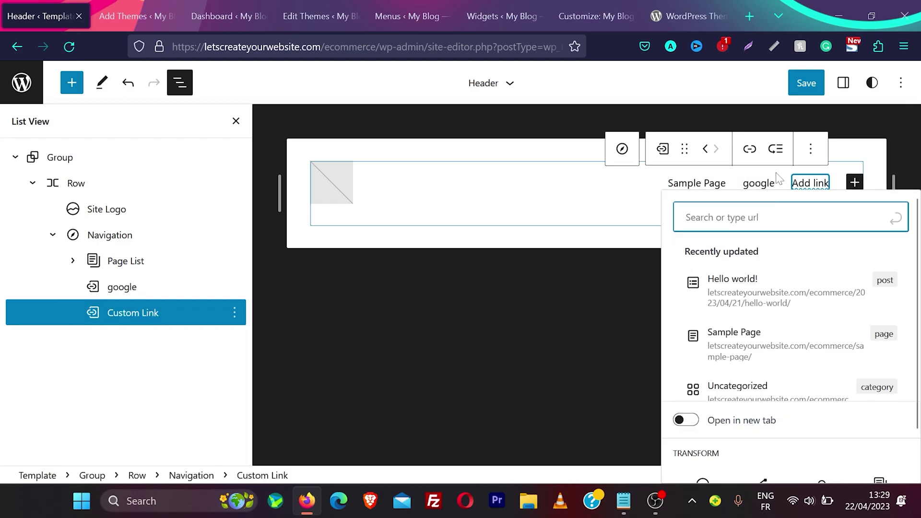
pyautogui.click(638, 201)
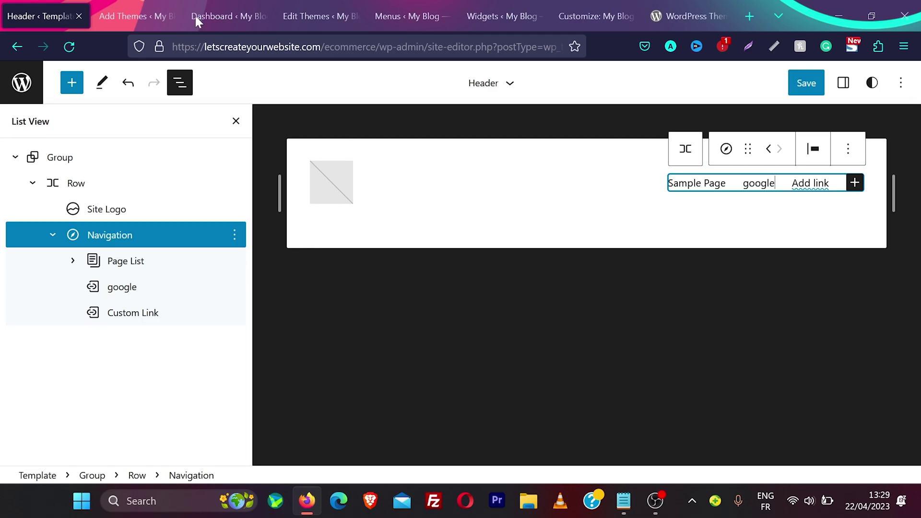
pyautogui.click(158, 16)
# - Search Add Themes for 'spectra' and activate the Spectra One theme
pyautogui.click(797, 149)
pyautogui.write('spectra')
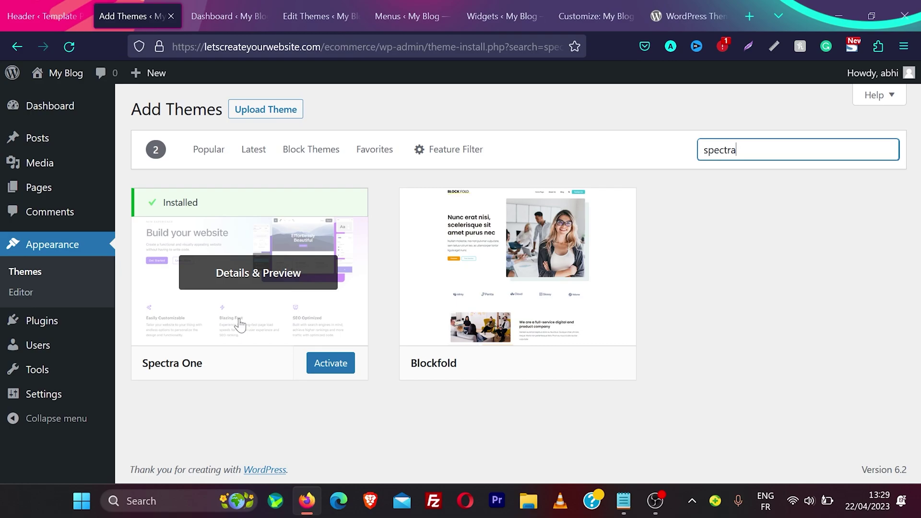
pyautogui.click(328, 363)
# - Activate the recommended Spectra plugin from the Themes page banner
pyautogui.scroll(1, 328, 361)
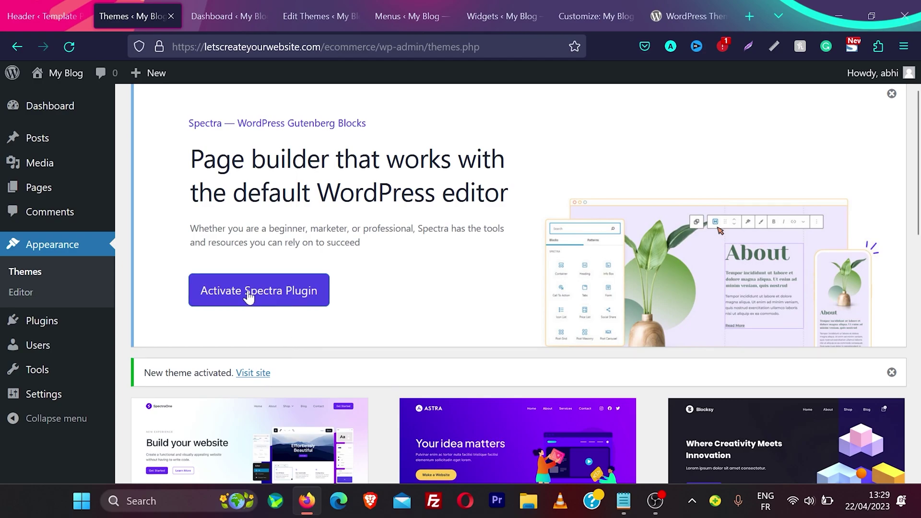
pyautogui.scroll(2, 343, 305)
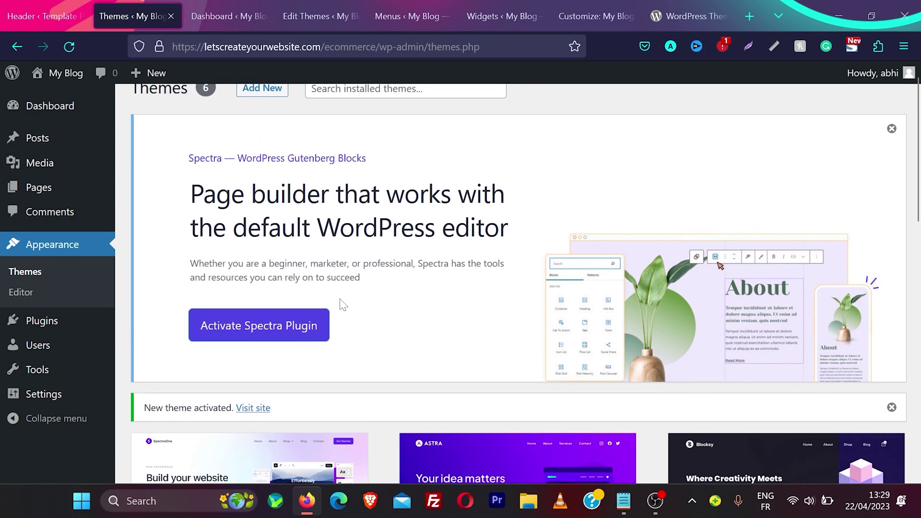
pyautogui.scroll(1, 343, 304)
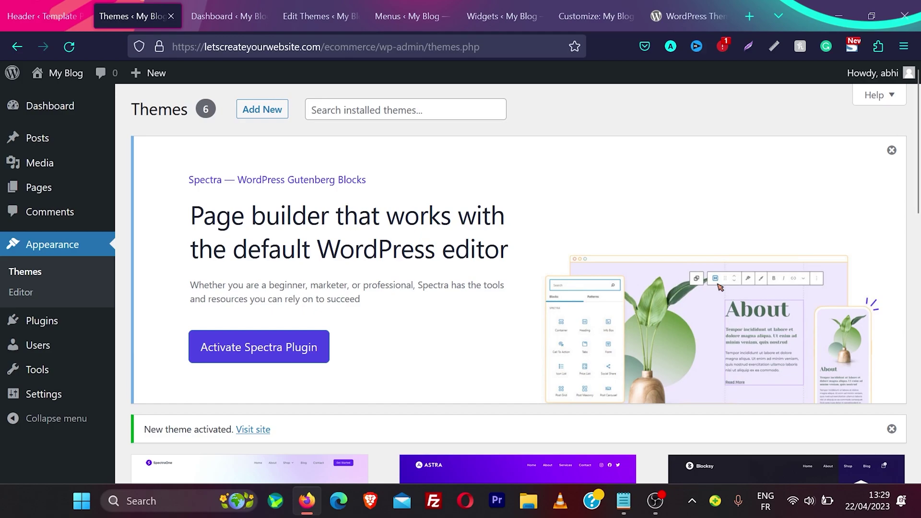
pyautogui.scroll(-1, 341, 304)
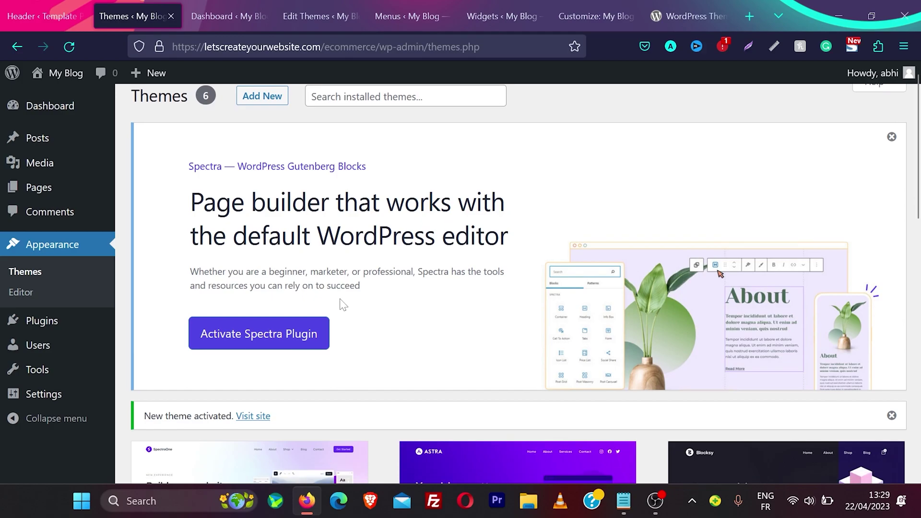
pyautogui.click(257, 336)
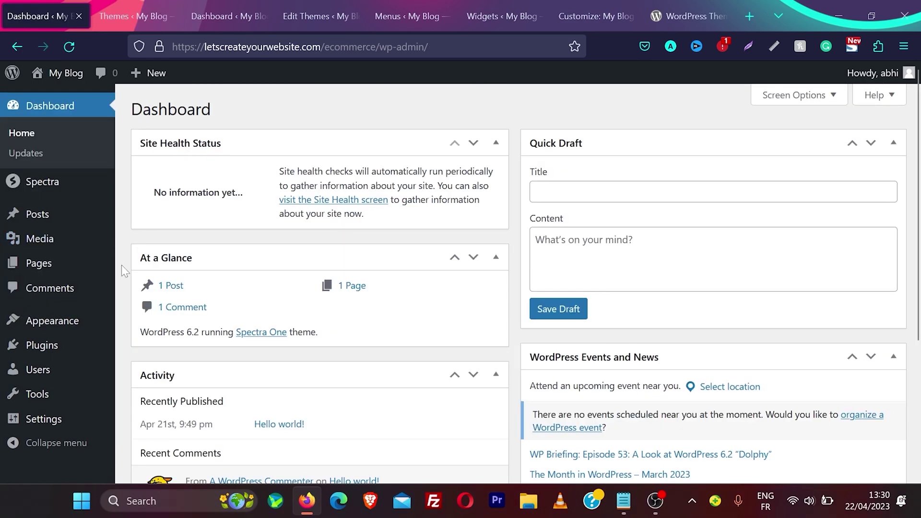
# - Open the Site Editor and start editing Spectra One's Home template from the Templates list
pyautogui.moveTo(72, 321)
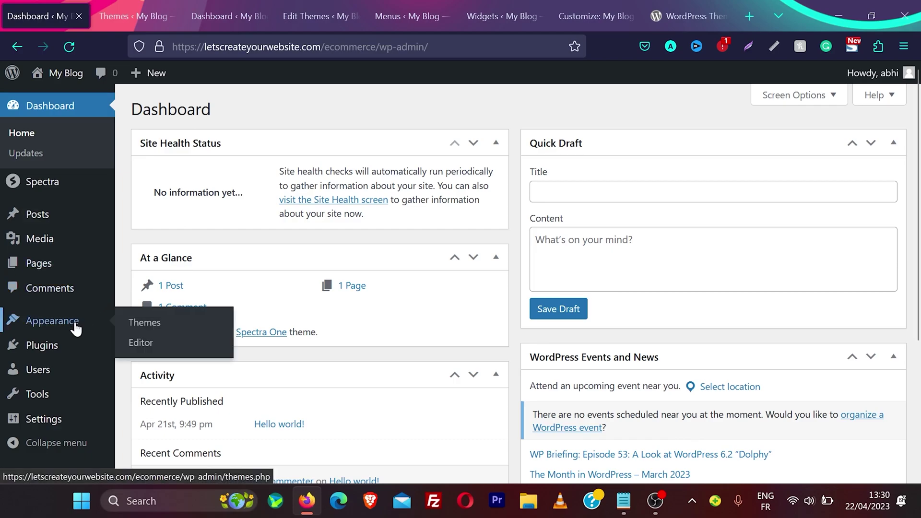
pyautogui.click(152, 345)
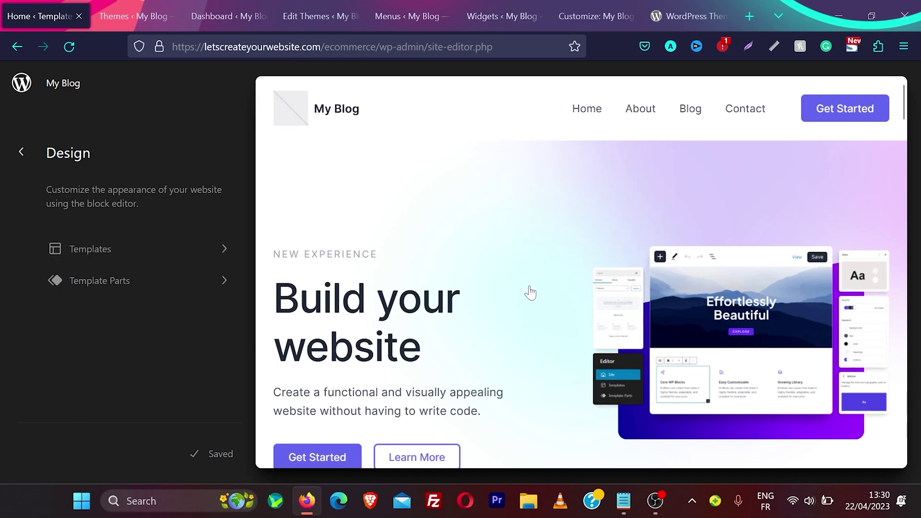
pyautogui.scroll(-7, 526, 294)
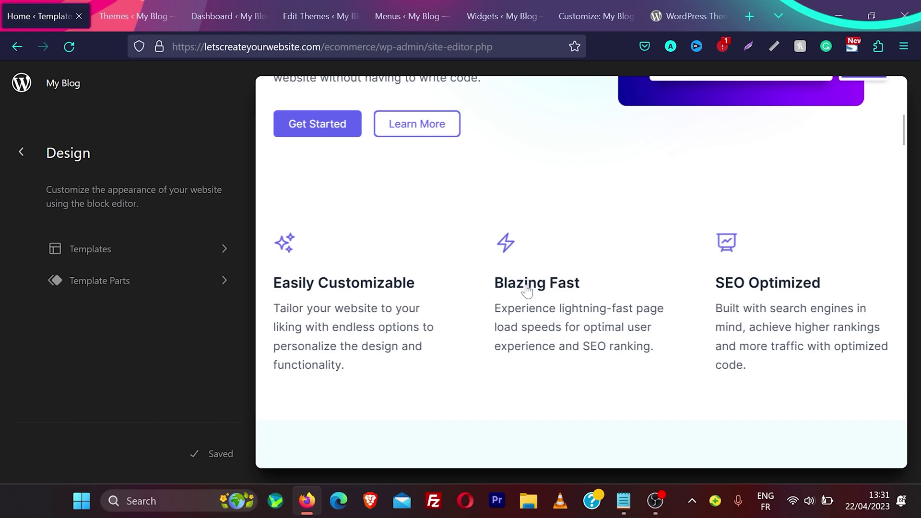
pyautogui.scroll(-6, 527, 290)
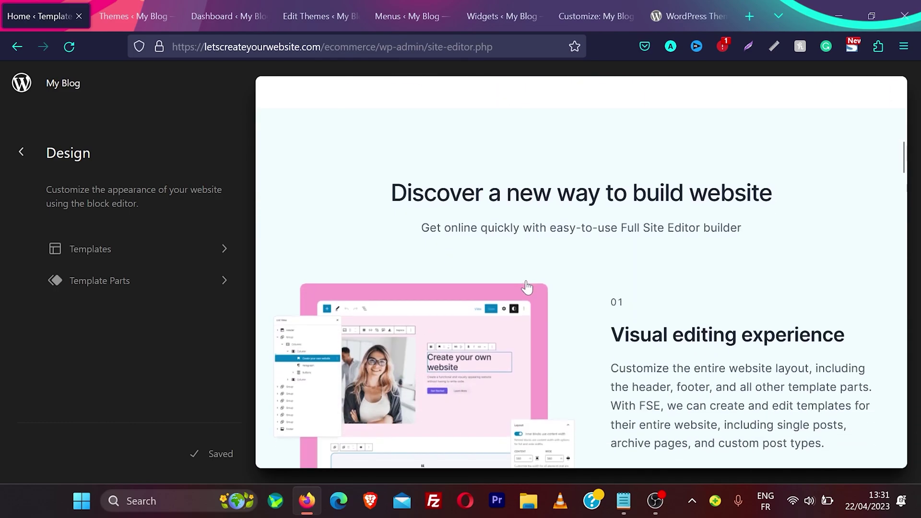
pyautogui.scroll(-5, 527, 287)
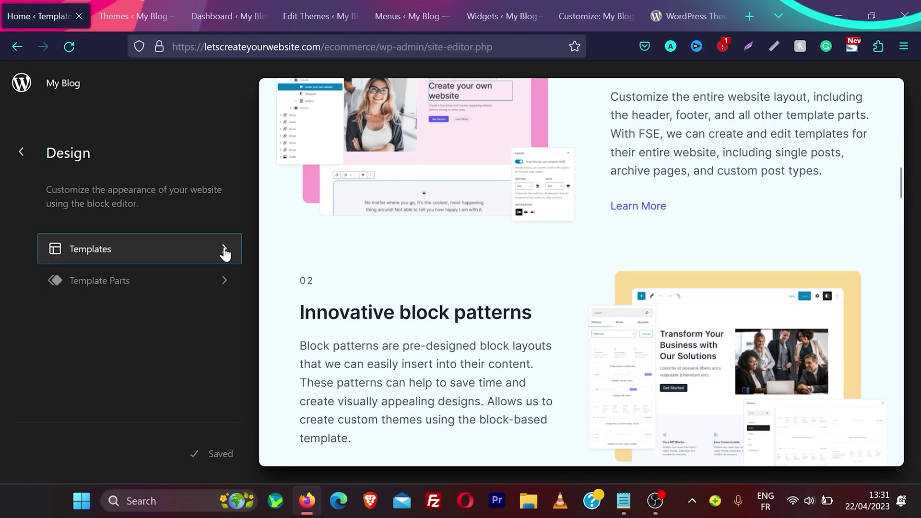
pyautogui.click(225, 253)
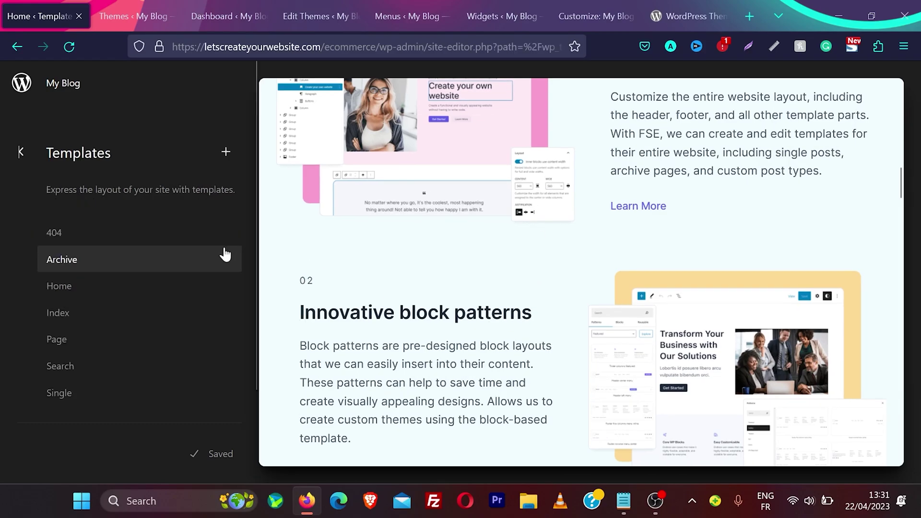
pyautogui.click(140, 290)
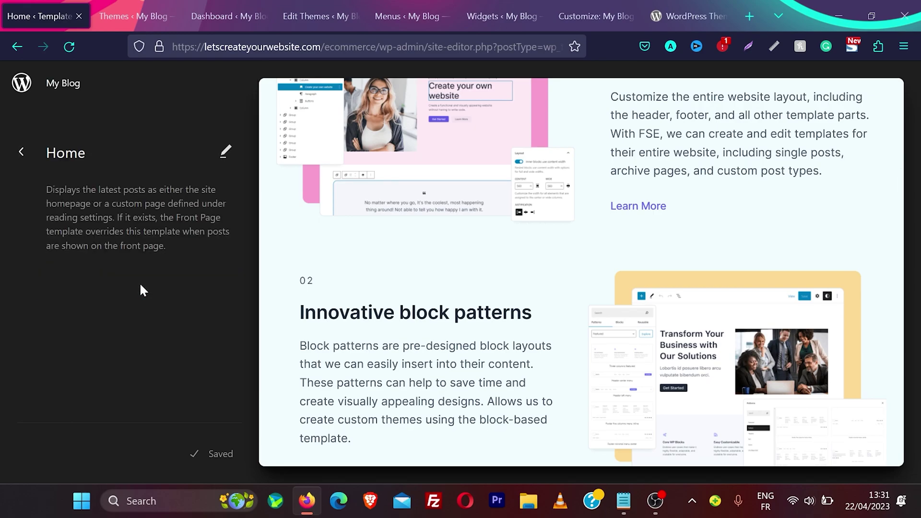
pyautogui.click(507, 282)
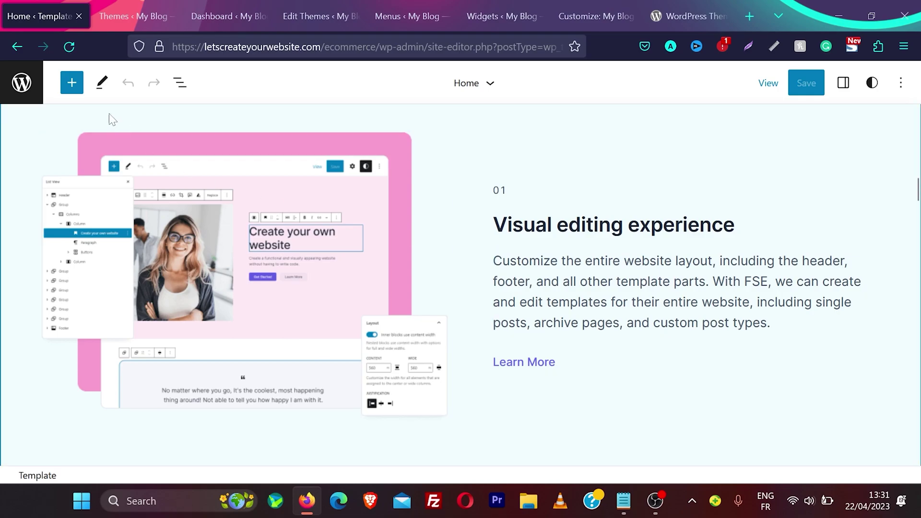
# - Drag the Spectra Container block from the Blocks inserter to the top of the Home template
pyautogui.click(75, 87)
pyautogui.click(154, 168)
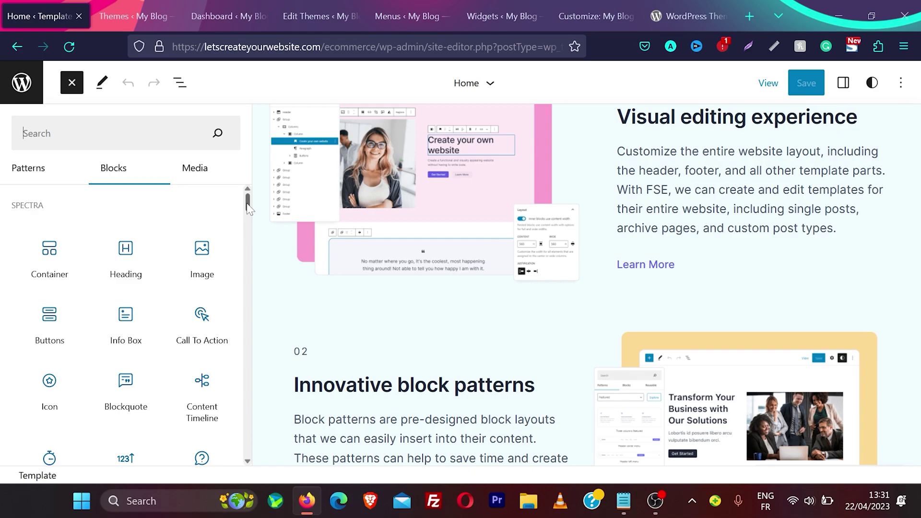
pyautogui.moveTo(48, 206); pyautogui.dragTo(11, 205)
pyautogui.moveTo(247, 208); pyautogui.dragTo(247, 270)
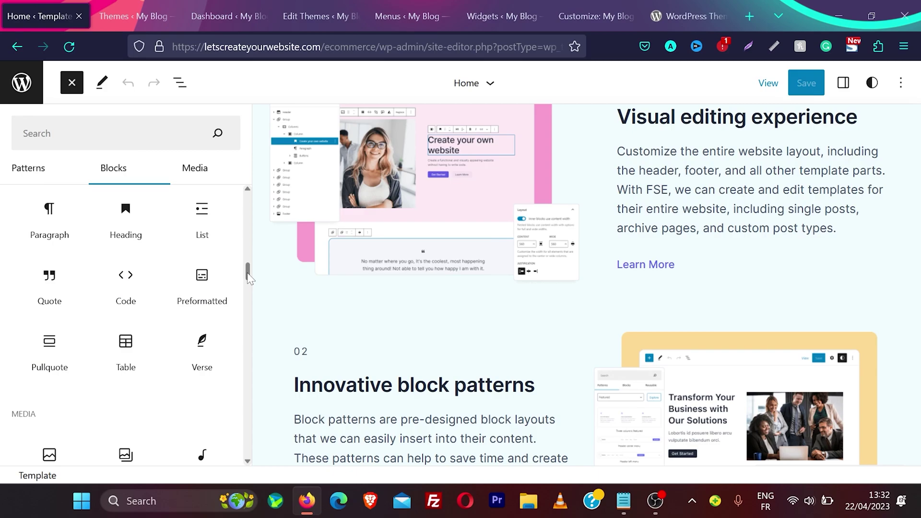
pyautogui.moveTo(247, 276); pyautogui.dragTo(181, 220)
pyautogui.moveTo(24, 243)
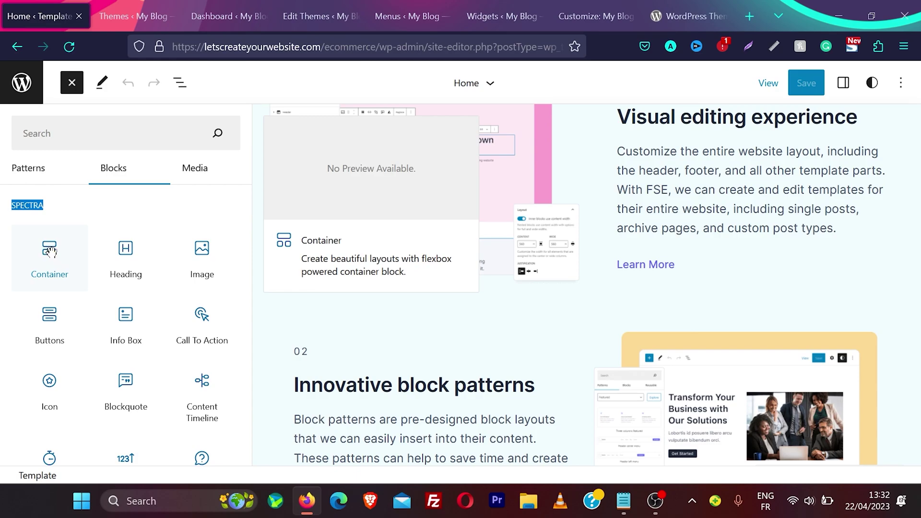
pyautogui.click(51, 250)
pyautogui.moveTo(72, 247); pyautogui.dragTo(574, 181)
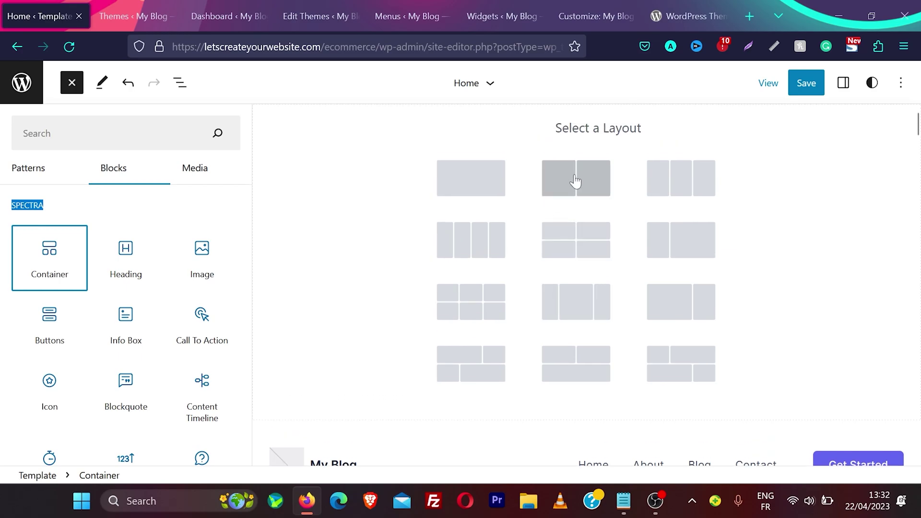
# - Give the container a two-column layout, then select the header's Home navigation link
pyautogui.click(561, 194)
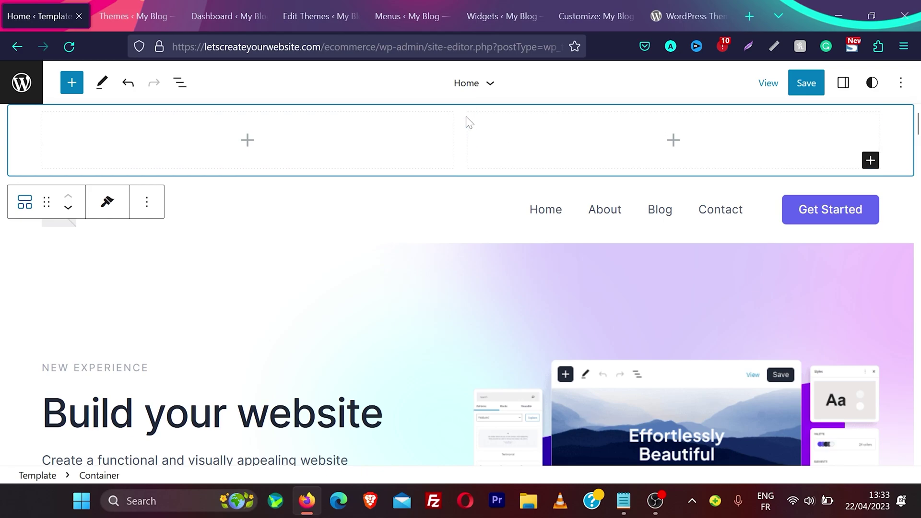
pyautogui.click(344, 146)
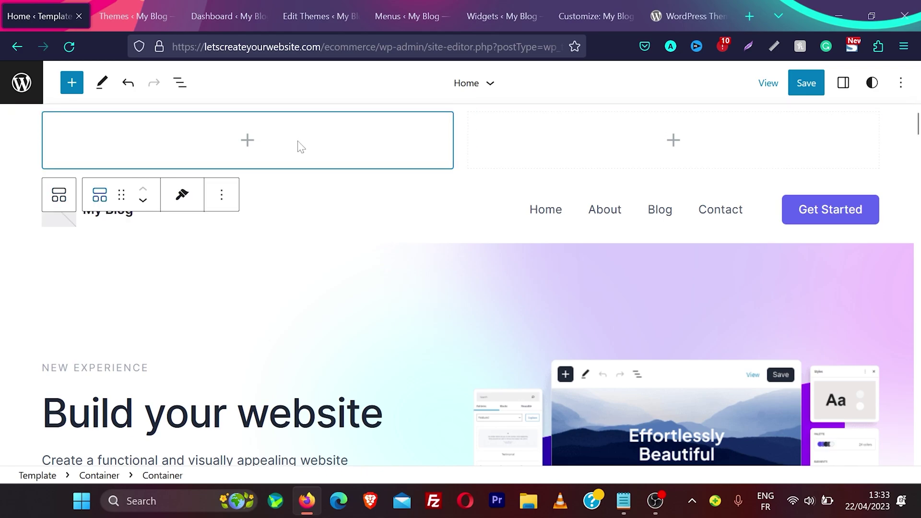
pyautogui.click(631, 206)
pyautogui.click(547, 209)
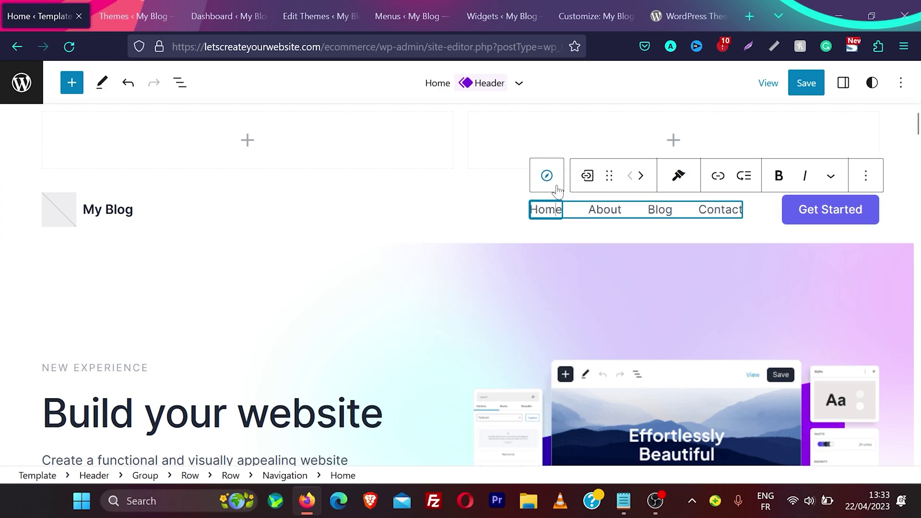
# - Move the header's navigation and Get Started button row left of the My Blog title
pyautogui.click(547, 176)
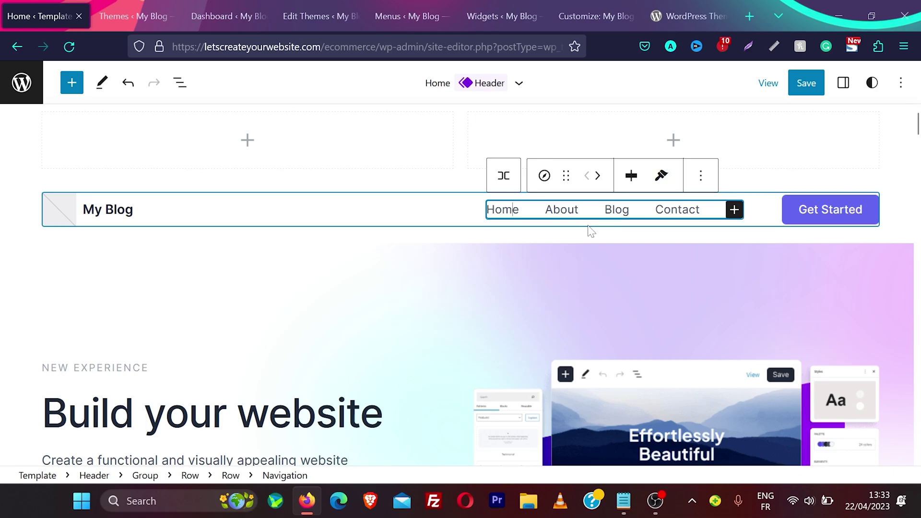
pyautogui.click(503, 178)
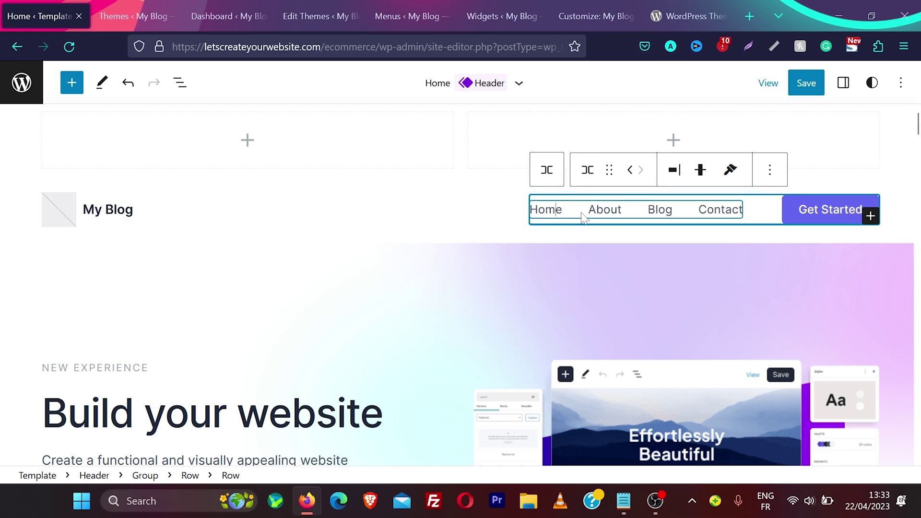
pyautogui.click(631, 170)
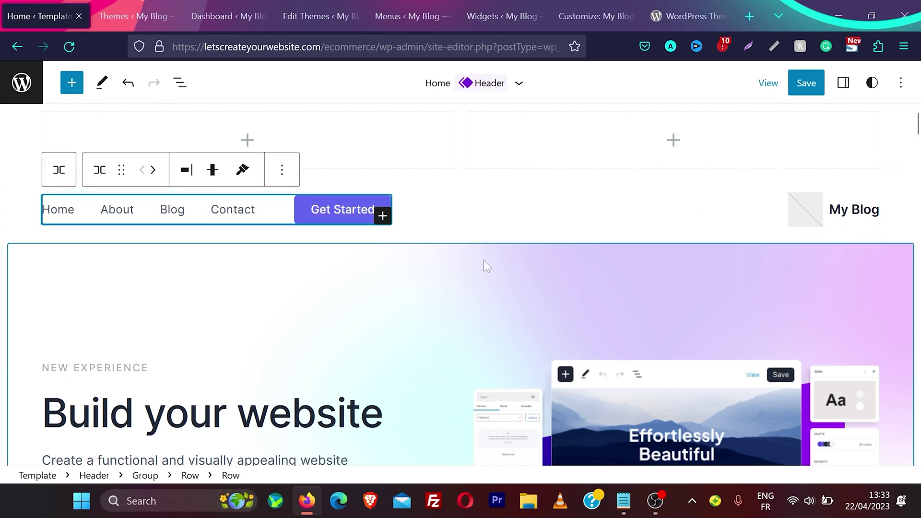
pyautogui.scroll(-2, 453, 304)
pyautogui.scroll(-2, 449, 298)
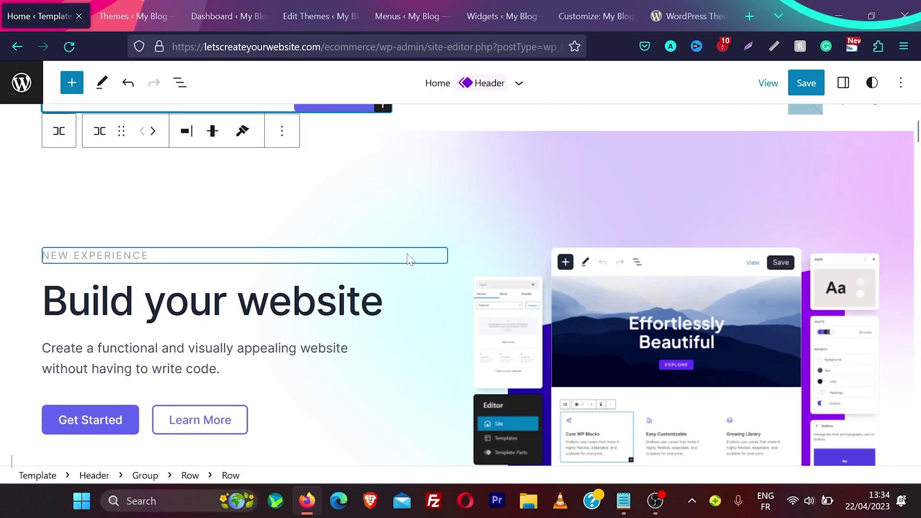
pyautogui.scroll(3, 408, 257)
pyautogui.scroll(-2, 407, 252)
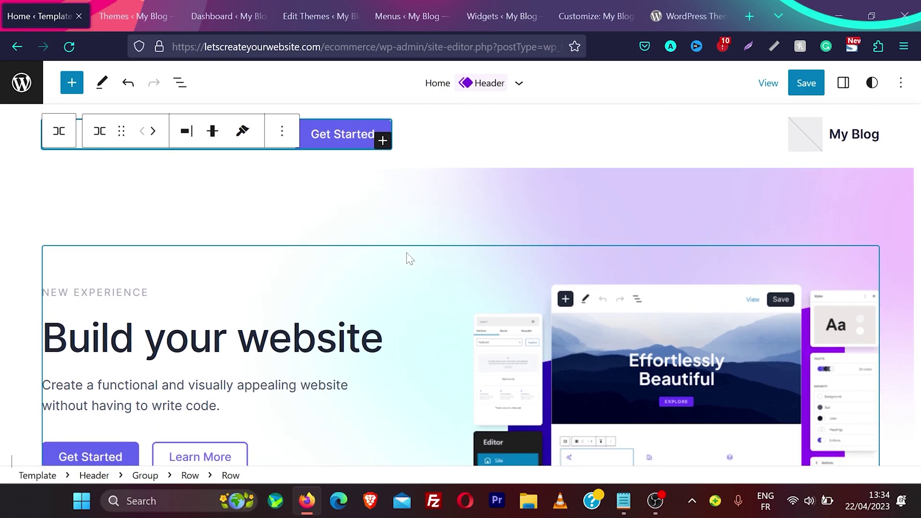
pyautogui.hotkey('ctrl', 'Tab')
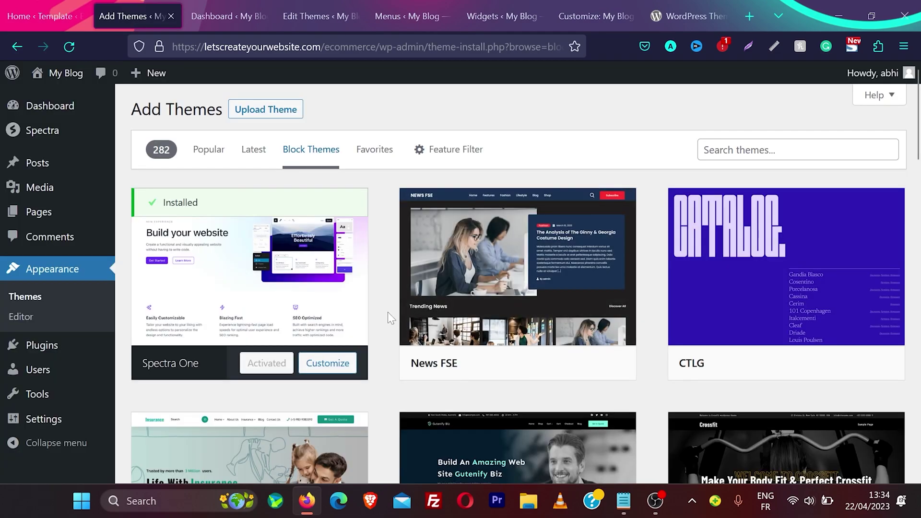
# - Browse the Block Themes grid and copy the site's /ecommerce address for a PageSpeed test
pyautogui.scroll(-3, 387, 312)
pyautogui.scroll(-7, 388, 312)
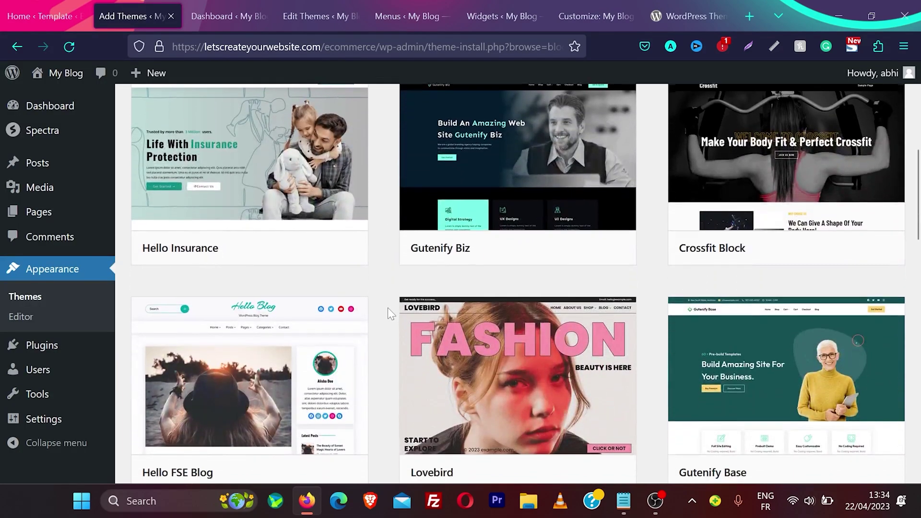
pyautogui.scroll(-5, 388, 309)
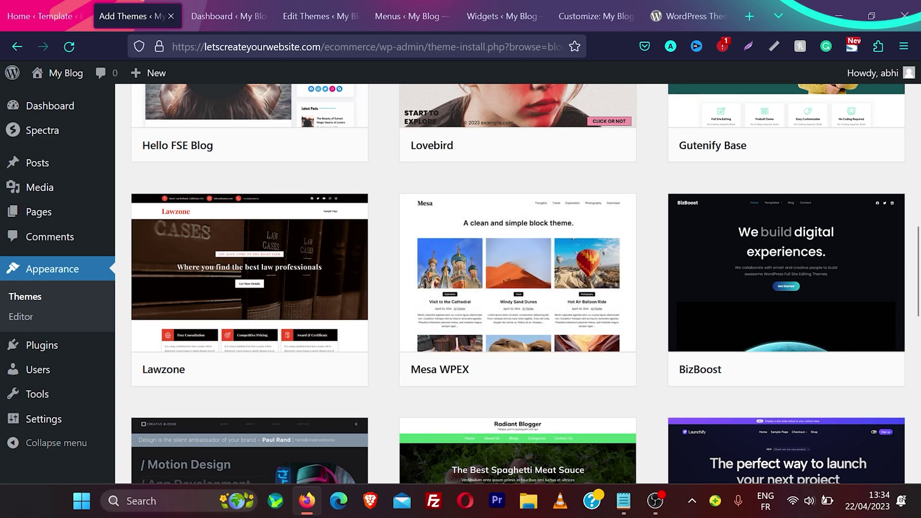
pyautogui.moveTo(376, 46); pyautogui.dragTo(172, 47)
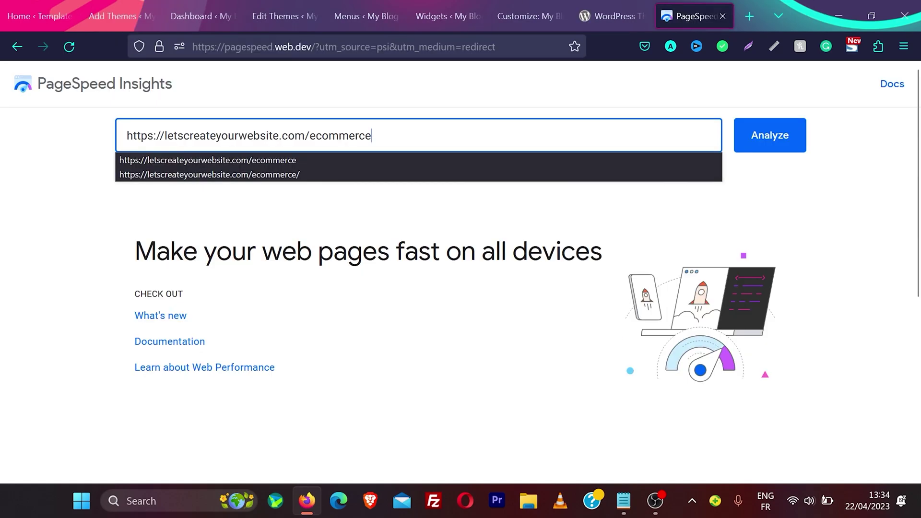
pyautogui.press('Return')
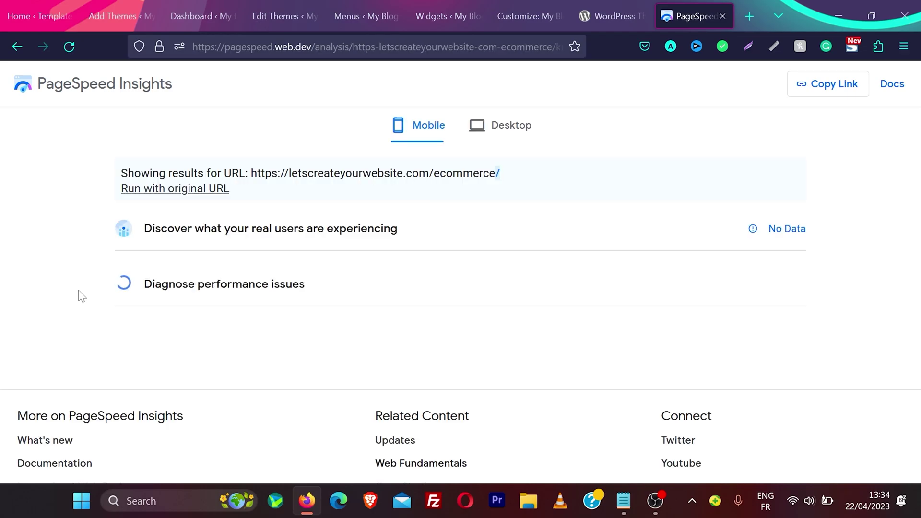
# - Compare PageSpeed scores: 93/96/100/85 mobile versus 98/96/100/82 desktop, then return to Add Themes
pyautogui.scroll(-4, 81, 293)
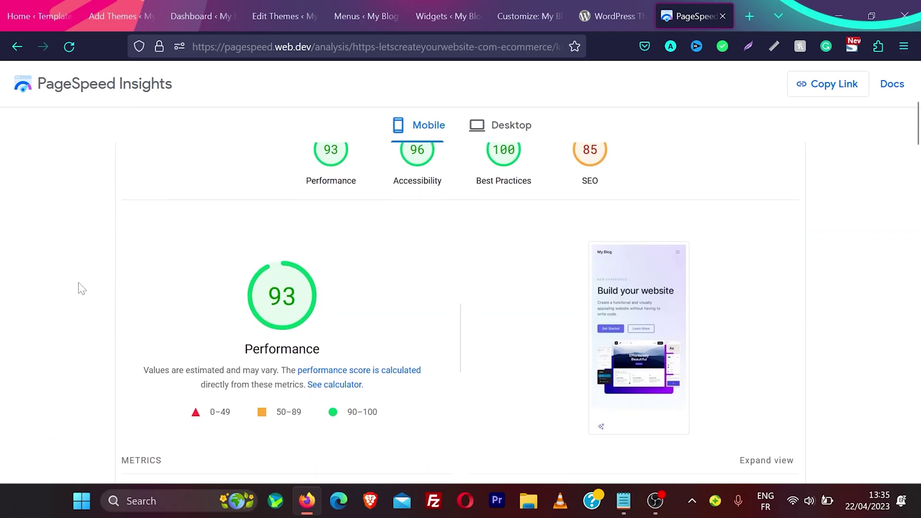
pyautogui.scroll(1, 81, 288)
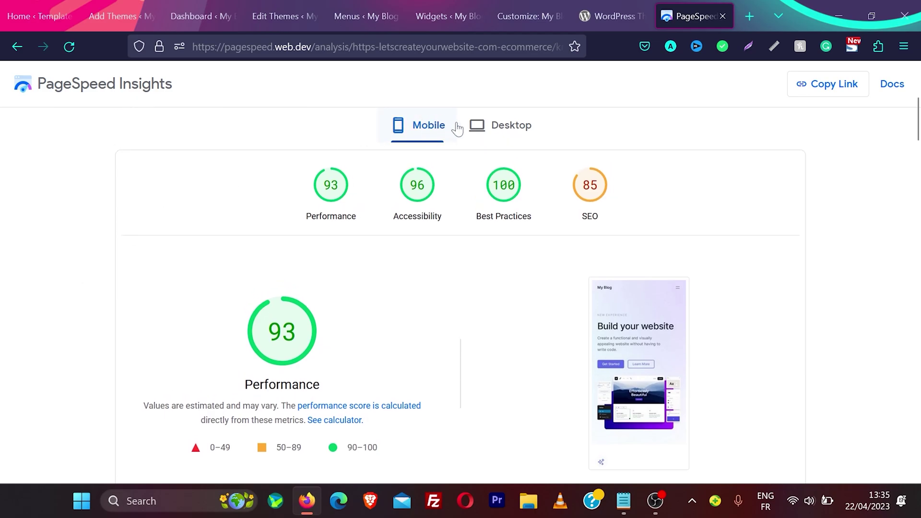
pyautogui.click(504, 131)
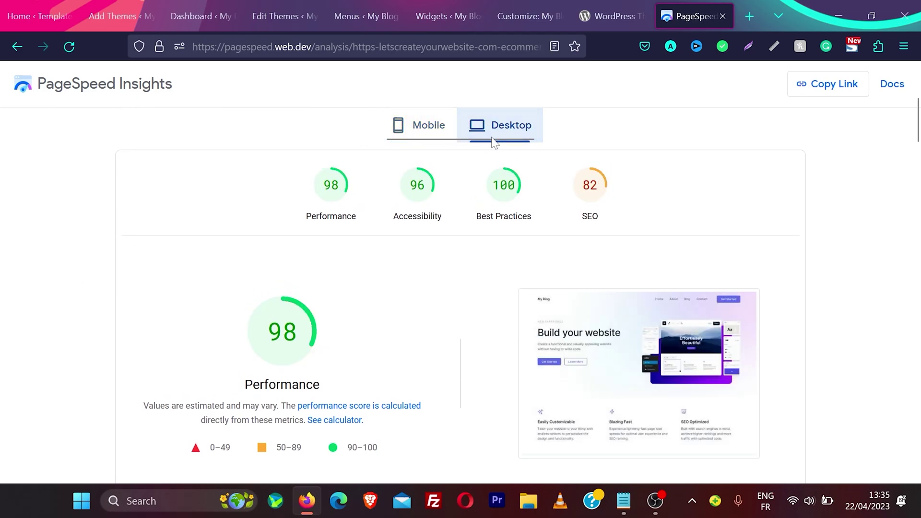
pyautogui.click(416, 132)
pyautogui.scroll(-2, 4, 314)
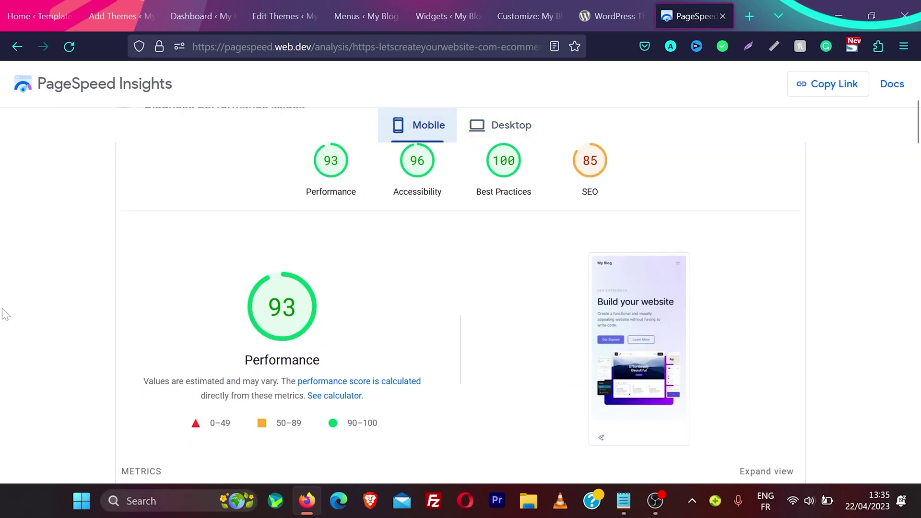
pyautogui.scroll(2, 5, 314)
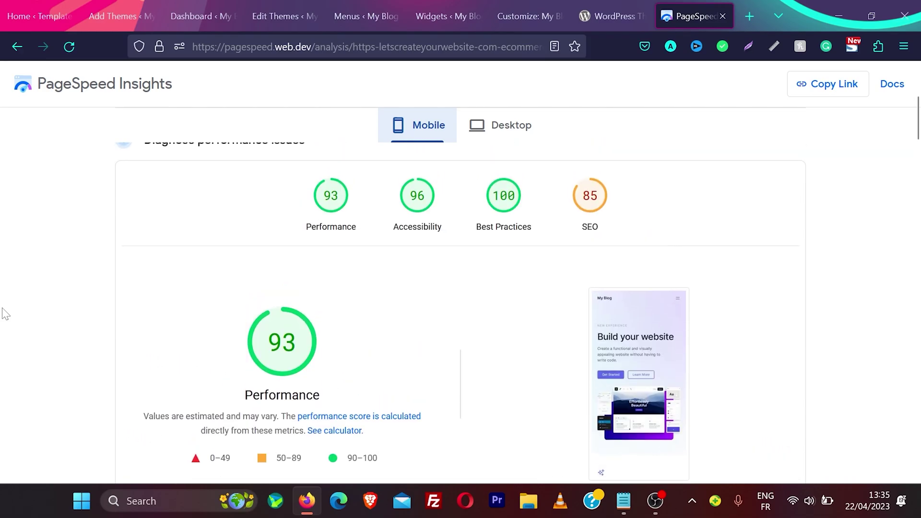
pyautogui.click(120, 16)
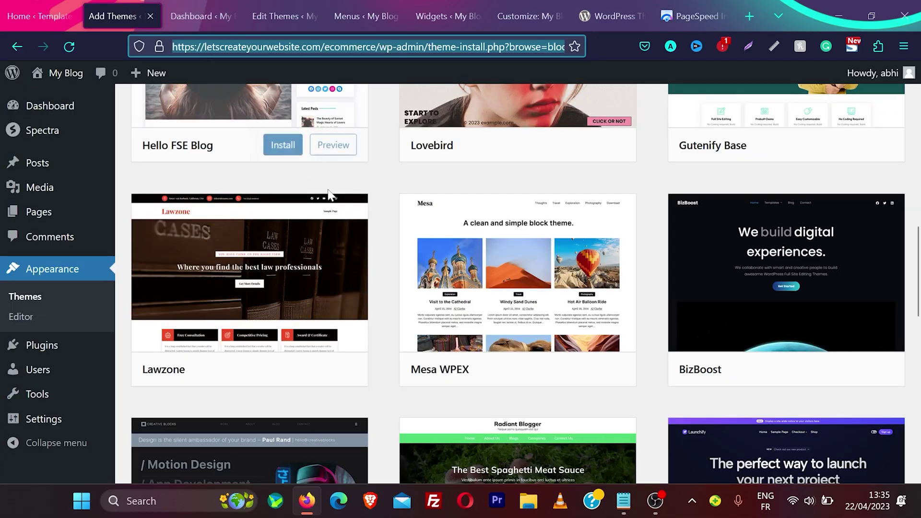
pyautogui.click(381, 298)
pyautogui.scroll(-3, 382, 298)
pyautogui.scroll(-2, 382, 298)
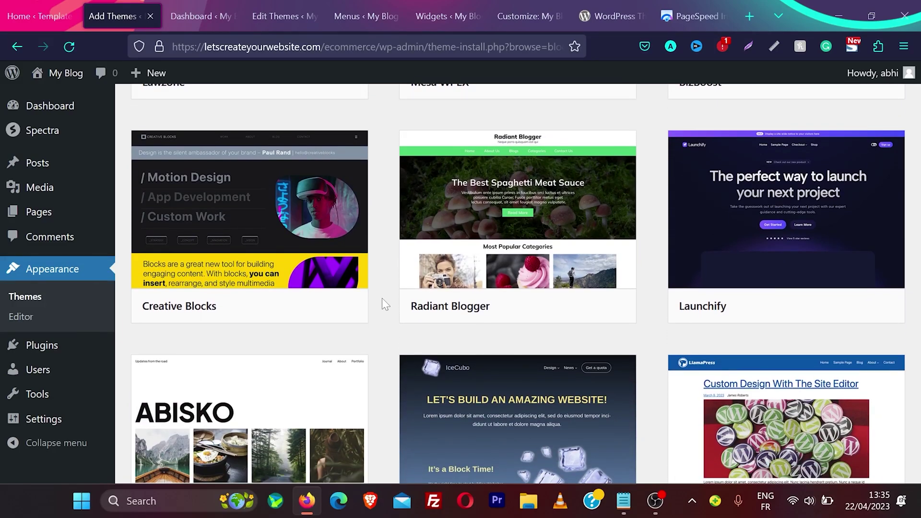
pyautogui.scroll(-2, 382, 298)
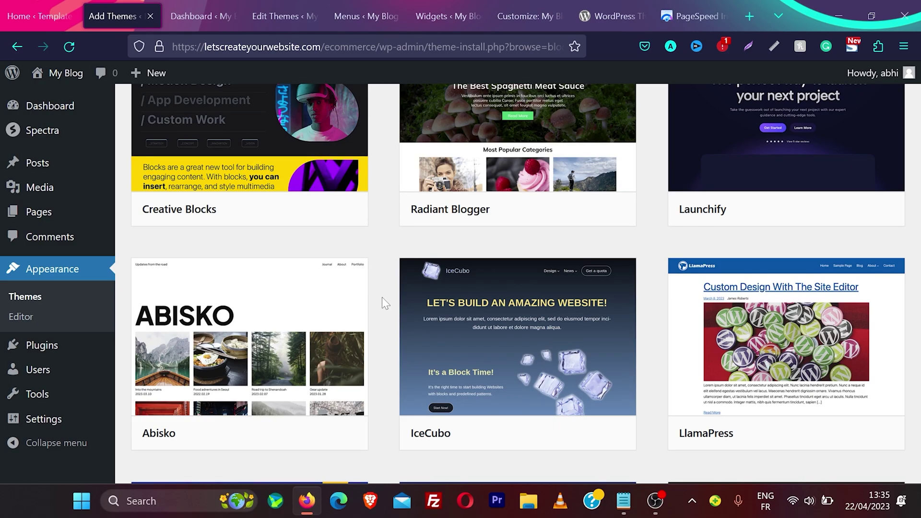
pyautogui.scroll(-3, 382, 298)
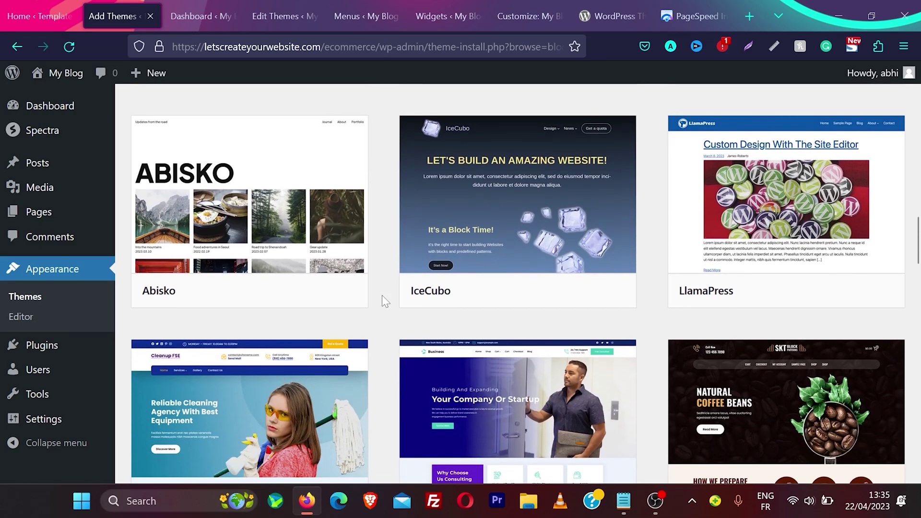
pyautogui.scroll(-2, 383, 298)
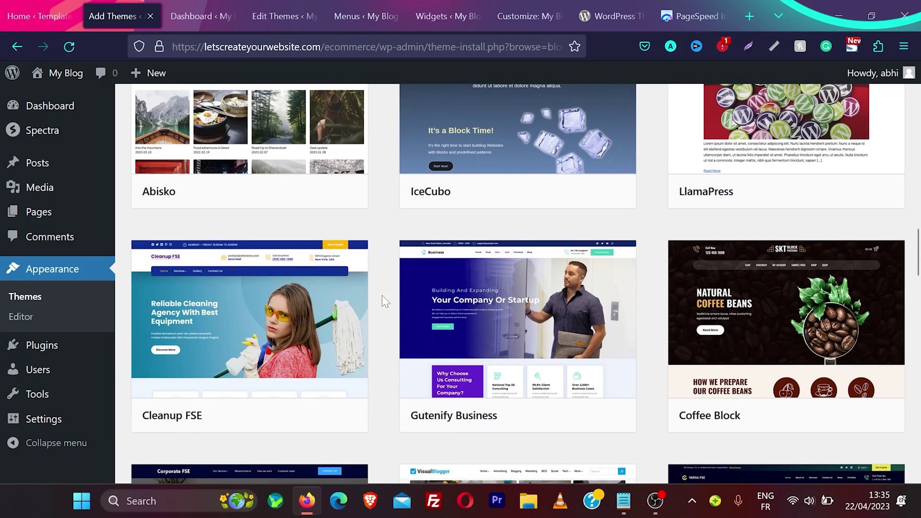
pyautogui.scroll(-3, 382, 296)
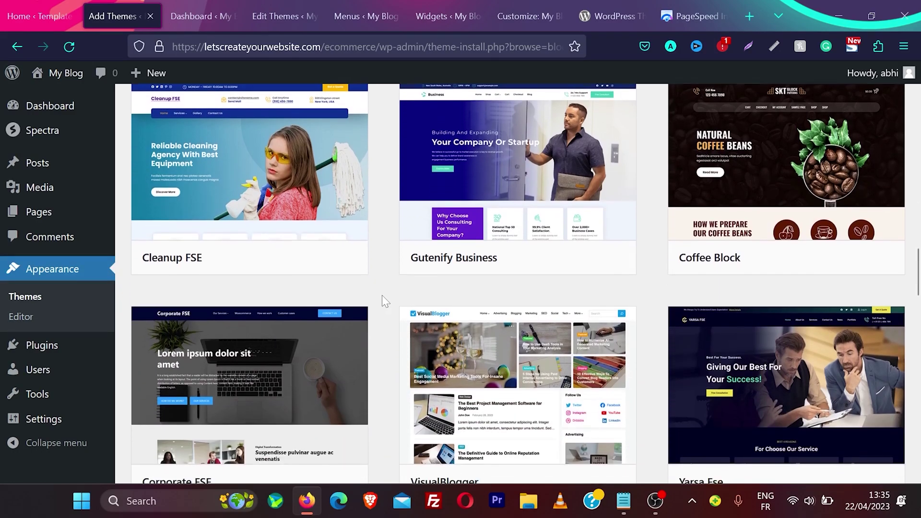
pyautogui.scroll(-2, 381, 295)
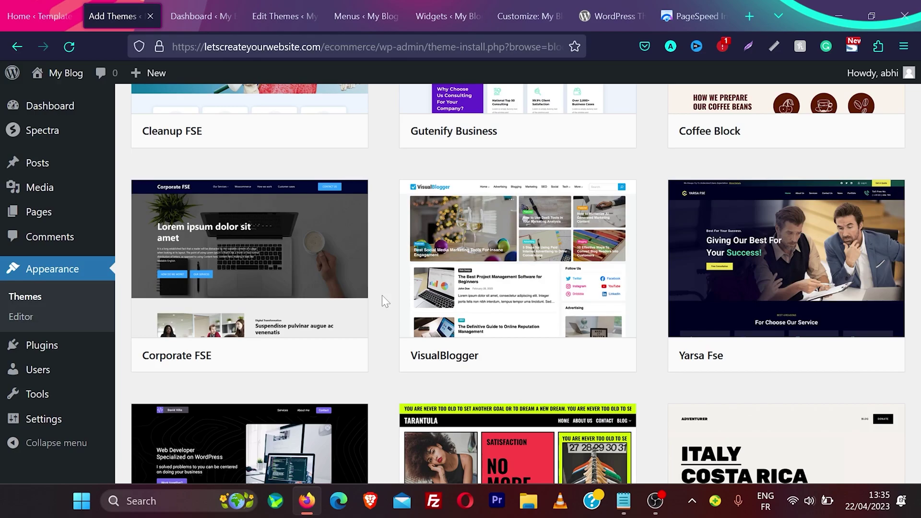
pyautogui.click(710, 9)
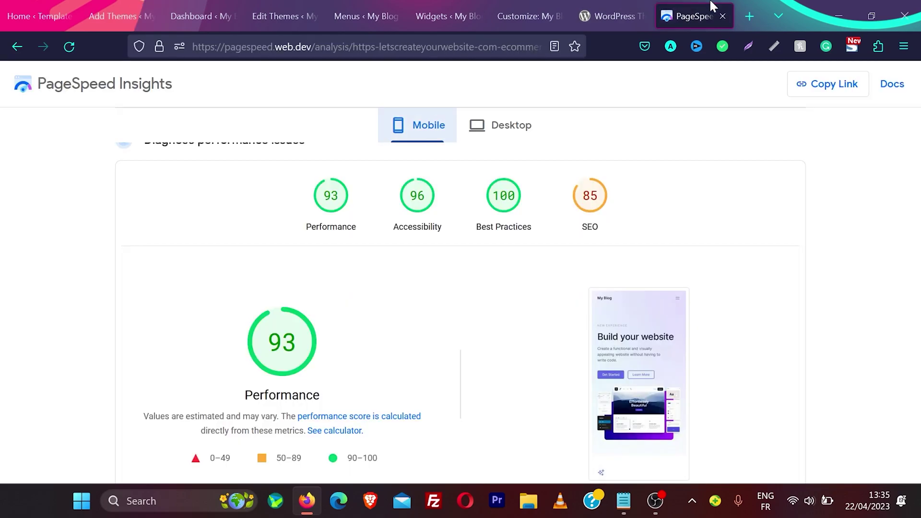
pyautogui.hotkey('ctrl', '2')
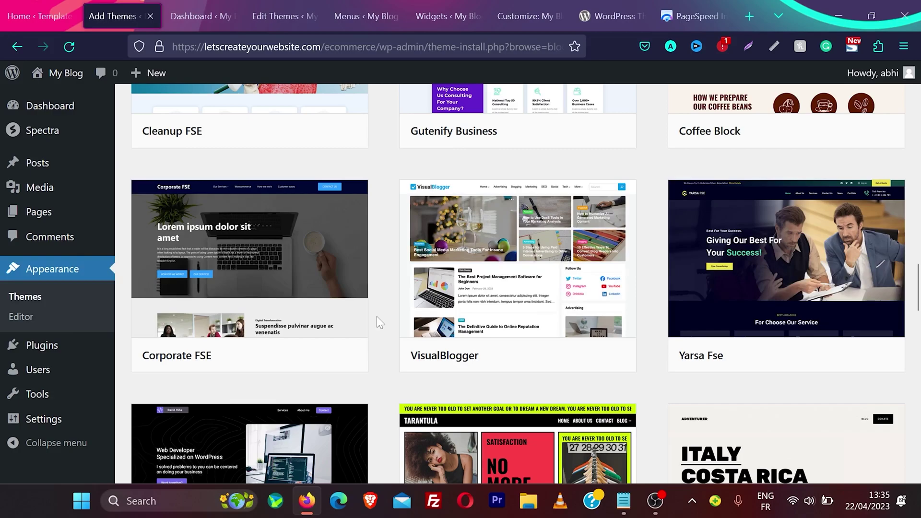